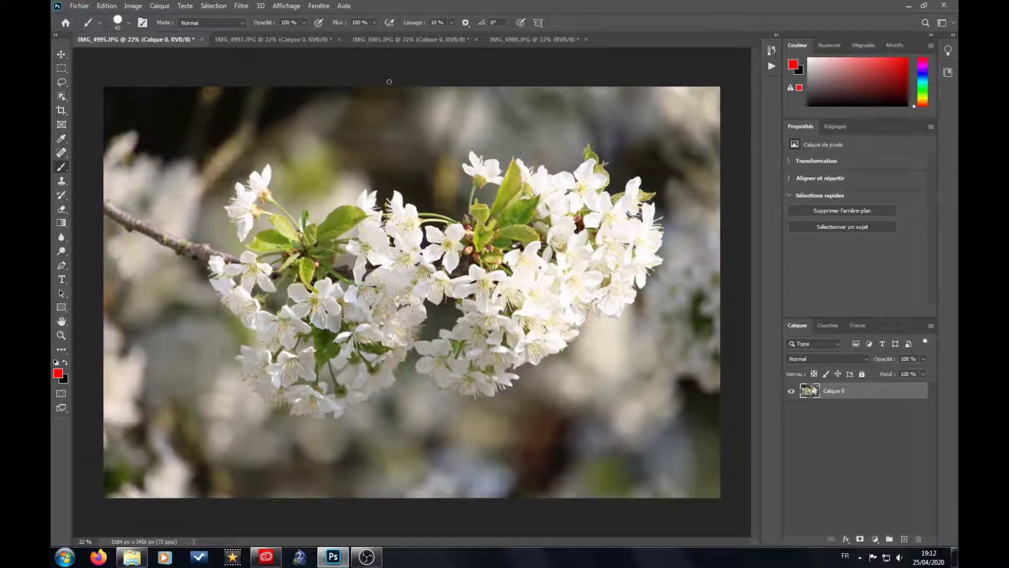
Step: View the blossom photos IMG_4997, IMG_5001 and IMG_4989 in turn, and return to IMG_4995
left_click(278, 39)
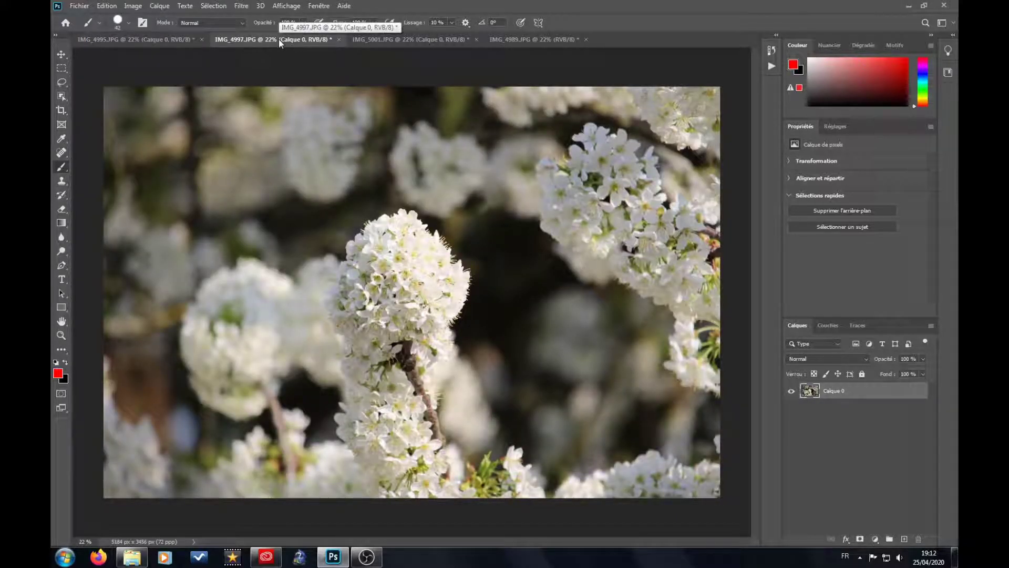
left_click(420, 40)
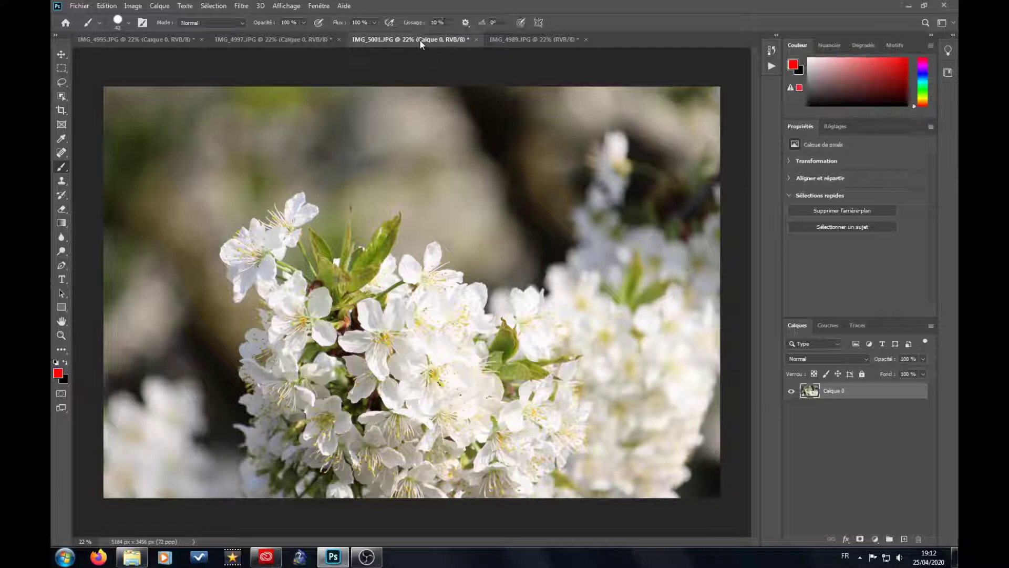
left_click(548, 39)
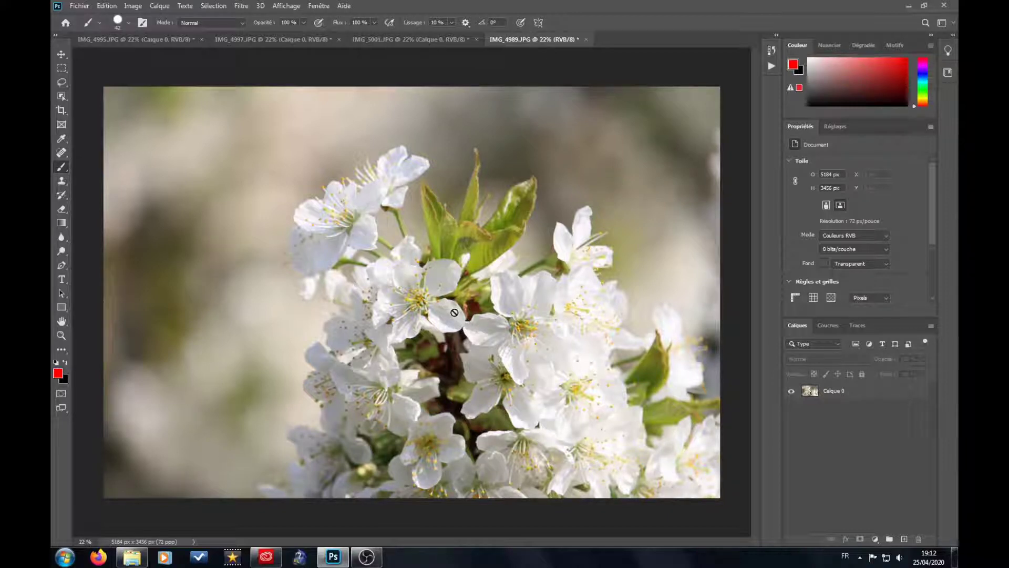
left_click(128, 40)
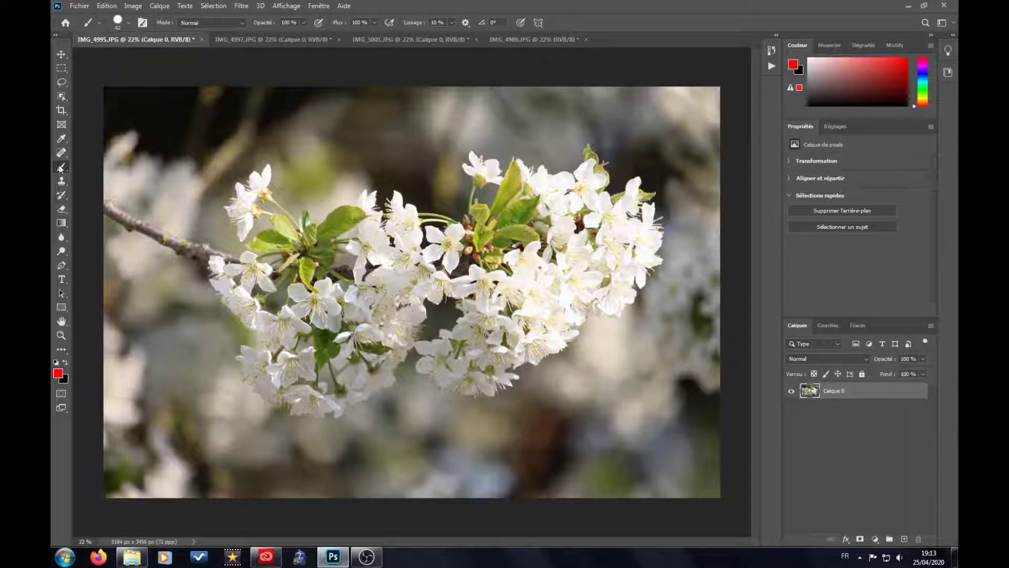
Step: Paint a red arrow along the branch, a loop around the blossoms, and an arrow towards the photo's upper-right corner
left_click(106, 206)
mouse_move(106, 206)
left_mouse_down()
mouse_move(276, 279)
mouse_move(412, 287)
mouse_move(552, 249)
mouse_move(598, 211)
mouse_move(583, 217)
mouse_move(591, 226)
left_mouse_up()
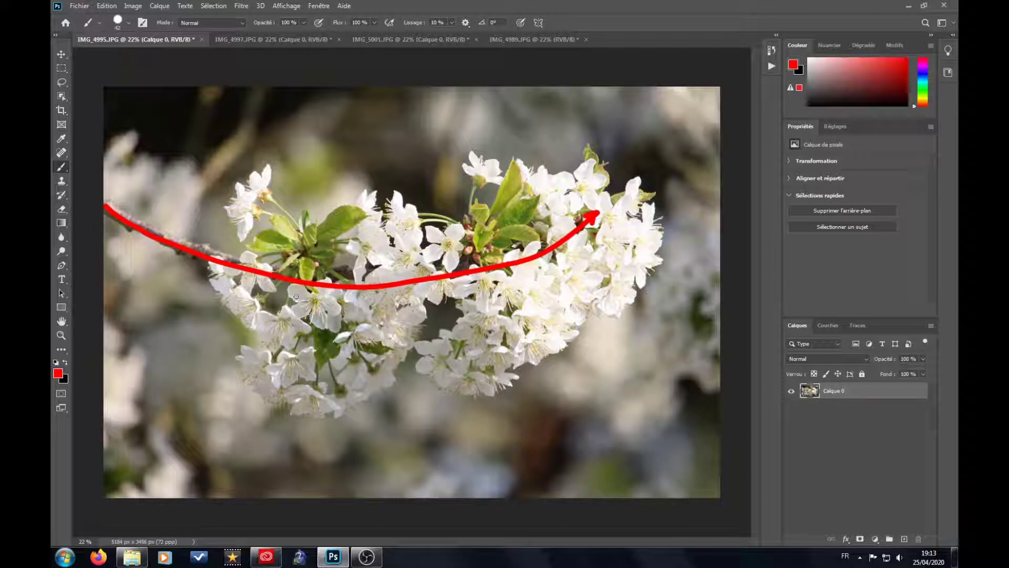
mouse_move(296, 297)
left_mouse_down()
mouse_move(272, 351)
mouse_move(283, 377)
mouse_move(333, 400)
mouse_move(489, 395)
mouse_move(632, 338)
mouse_move(666, 266)
mouse_move(669, 226)
mouse_move(632, 169)
mouse_move(535, 148)
mouse_move(474, 159)
mouse_move(402, 238)
left_mouse_up()
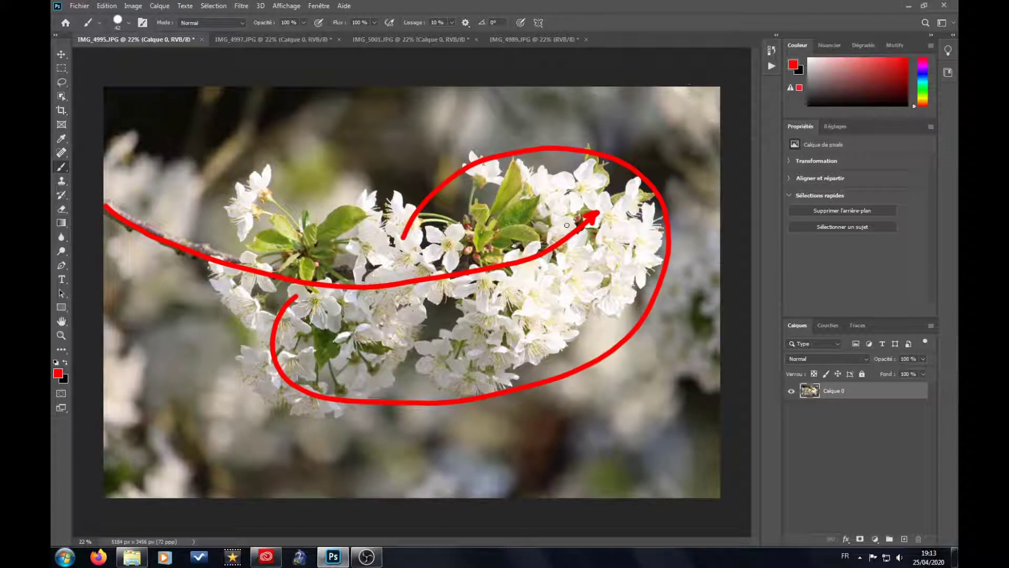
mouse_move(637, 170)
left_mouse_down()
mouse_move(712, 93)
mouse_move(690, 98)
mouse_move(701, 115)
left_mouse_up()
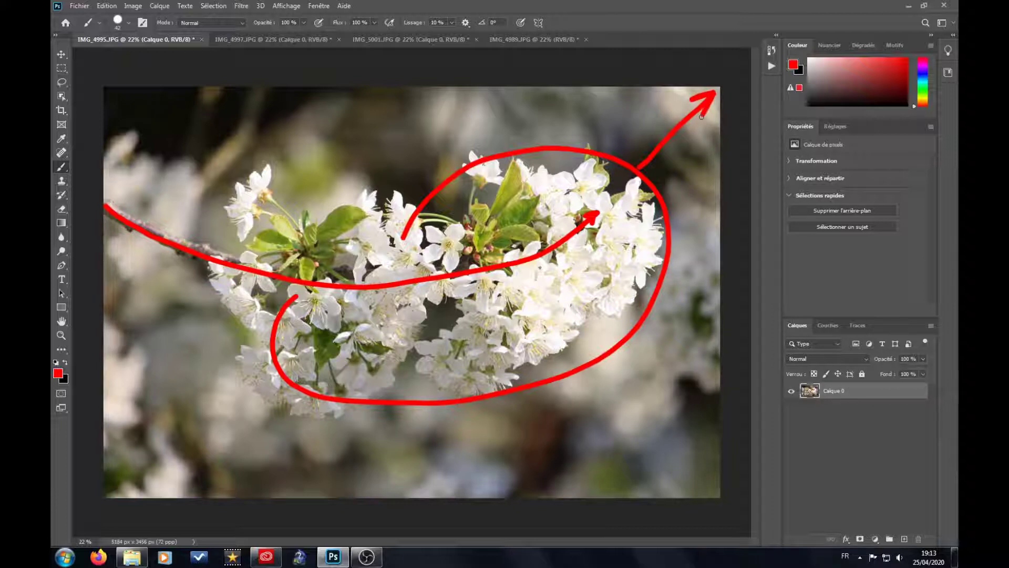
Step: Open the document history and revert IMG_4995 to its "Convertir en calque" state, removing the red annotations
left_click(772, 50)
left_click_drag(756, 87, 756, 61)
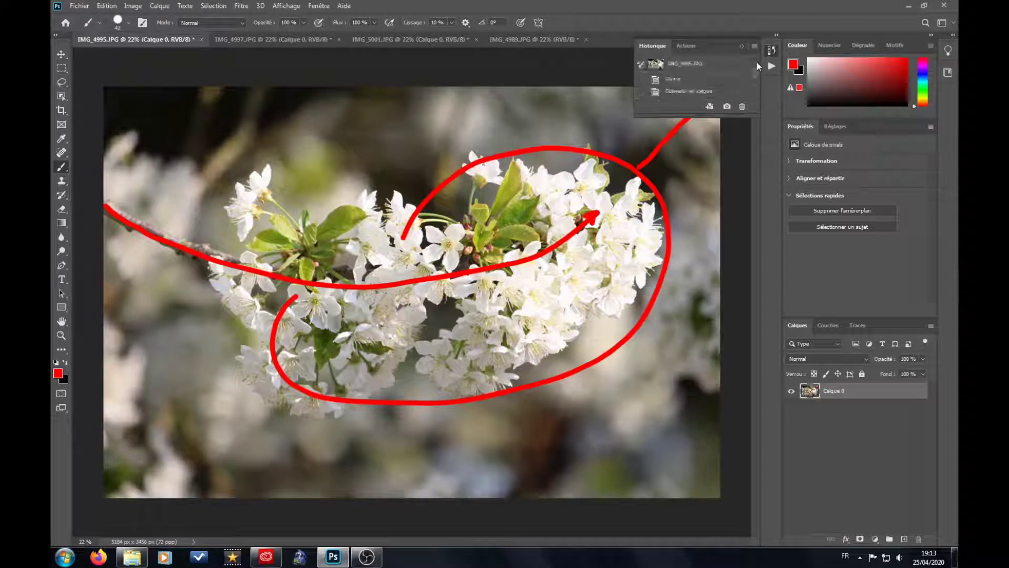
left_click(704, 94)
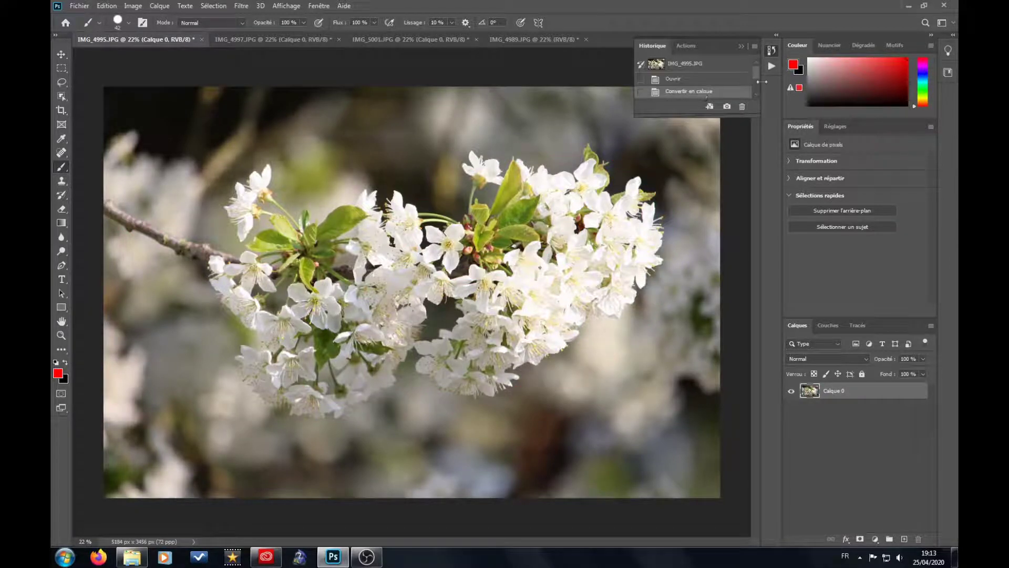
Step: Crop IMG_4995 slightly tighter around the blossom branch, trimming all four edges, and apply the crop
left_click(61, 111)
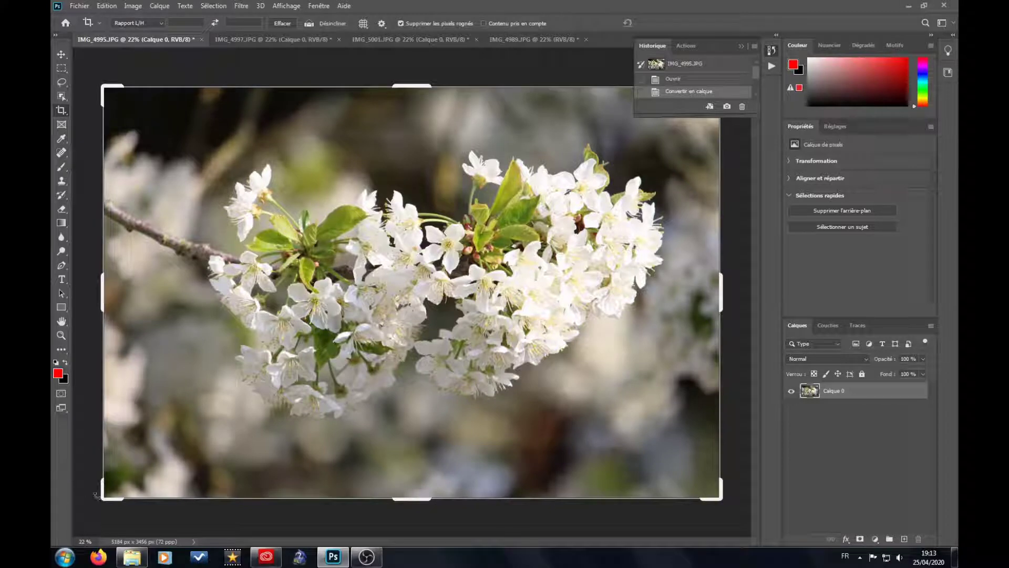
left_click_drag(101, 497, 128, 481)
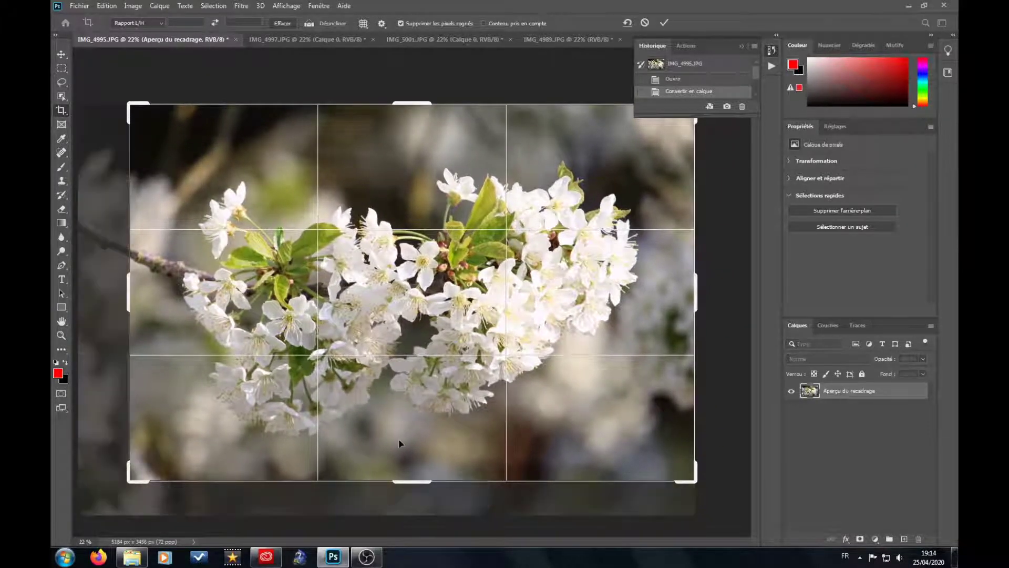
left_click_drag(401, 442, 423, 428)
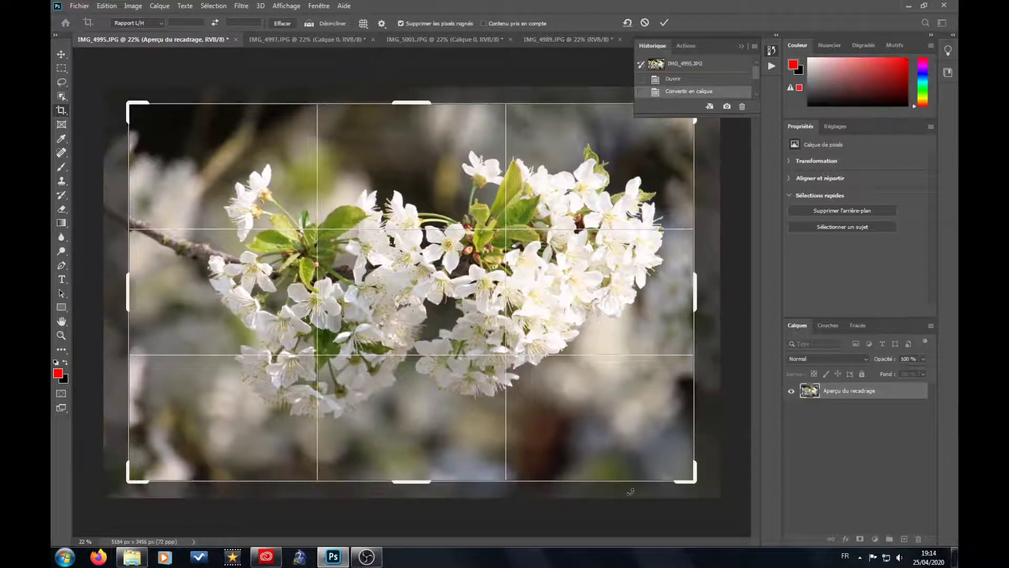
left_click_drag(127, 480, 139, 473)
left_click_drag(382, 444, 383, 436)
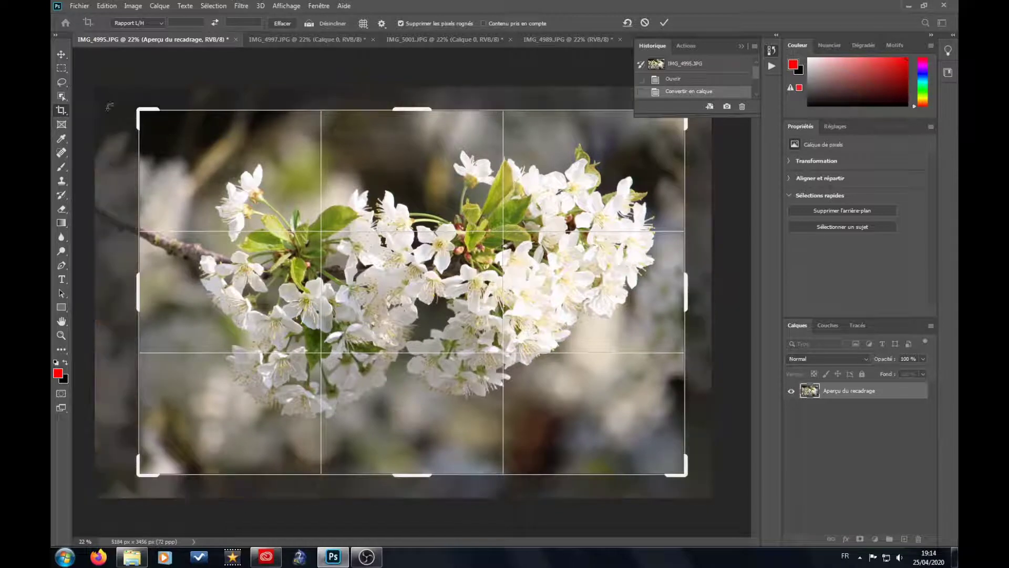
left_click(64, 54)
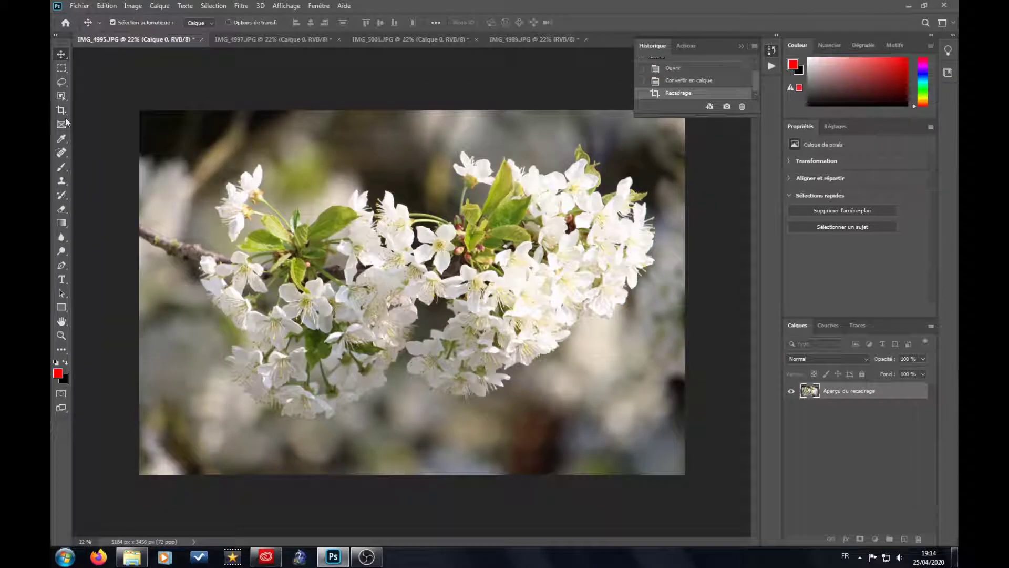
Step: Mark the branch's direction and its line to the upper-right corner with red brush arrows, and revert to "Convertir en calque"
left_click(62, 167)
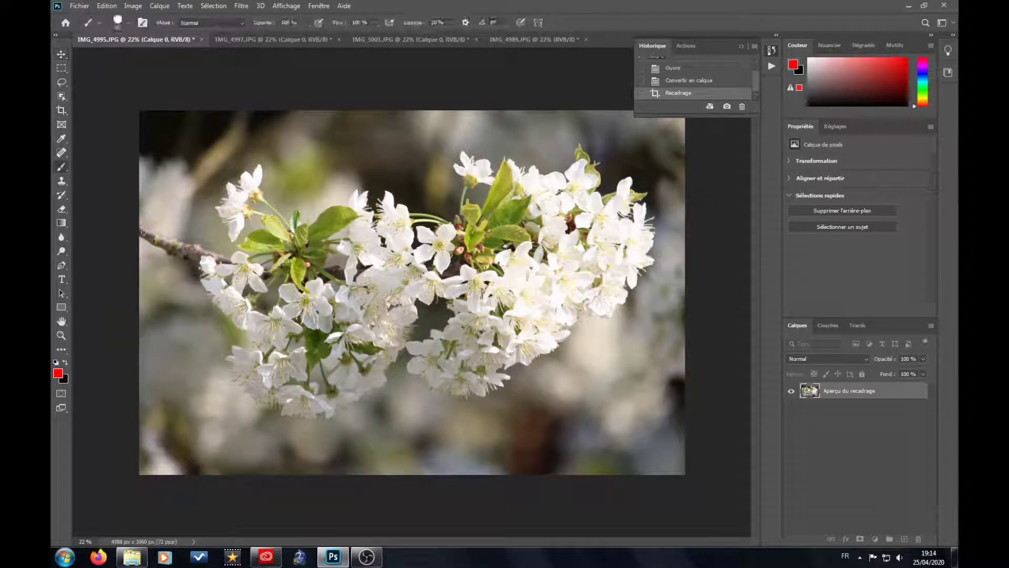
mouse_move(142, 233)
left_mouse_down()
mouse_move(226, 267)
mouse_move(351, 281)
mouse_move(448, 272)
mouse_move(571, 221)
left_mouse_up()
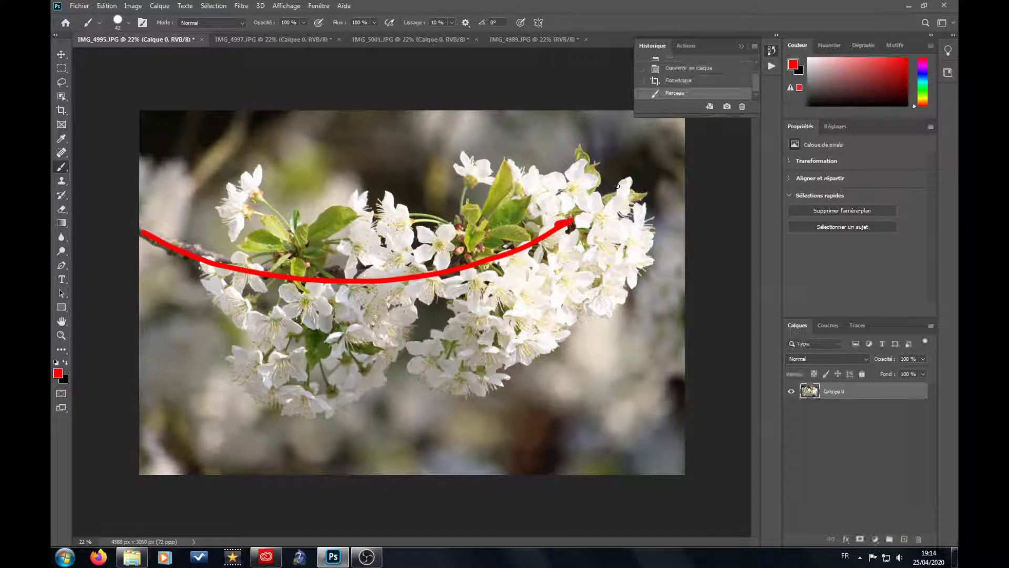
left_click_drag(616, 188, 667, 128)
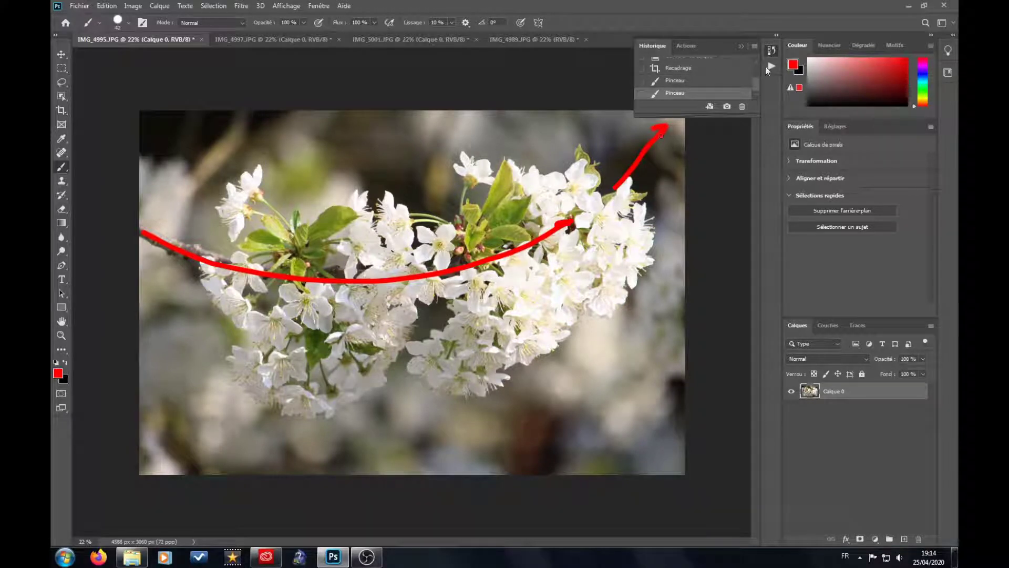
left_click_drag(756, 82, 755, 70)
left_click(686, 92)
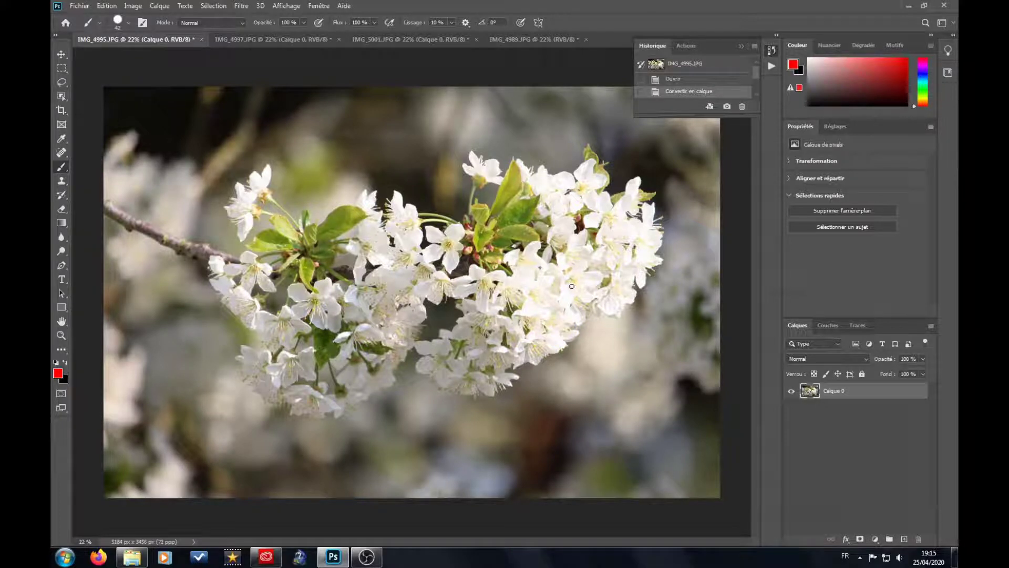
Step: Circle the bright blossom cluster at the branch's right end and two petal areas inside it in red, and revert these strokes
mouse_move(603, 214)
left_mouse_down()
mouse_move(555, 221)
mouse_move(504, 246)
mouse_move(479, 286)
mouse_move(506, 353)
mouse_move(558, 381)
mouse_move(624, 346)
mouse_move(682, 241)
mouse_move(670, 211)
mouse_move(596, 189)
mouse_move(529, 230)
left_mouse_up()
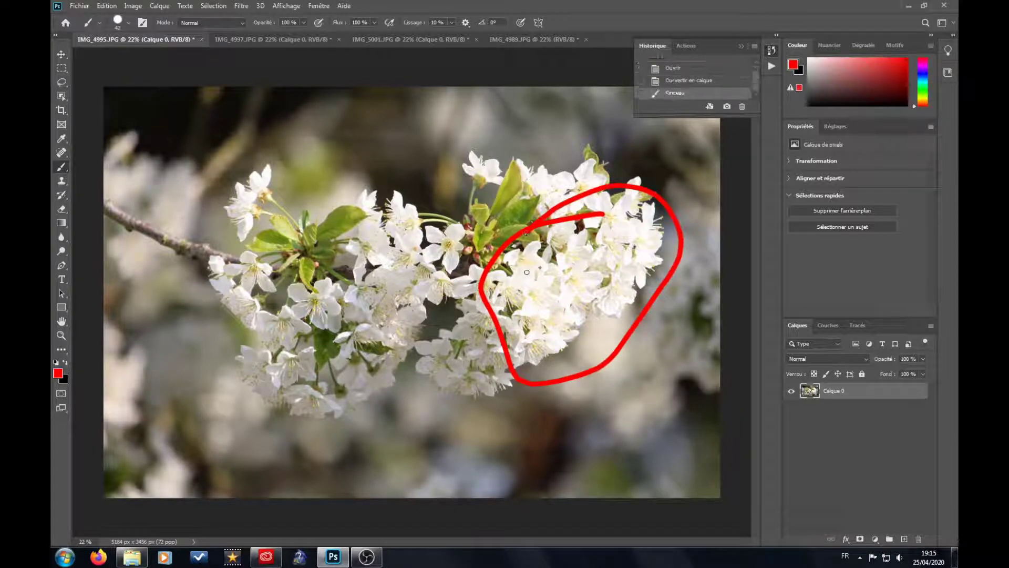
mouse_move(526, 269)
left_mouse_down()
mouse_move(514, 271)
mouse_move(514, 287)
mouse_move(532, 288)
mouse_move(527, 269)
mouse_move(524, 305)
mouse_move(531, 317)
mouse_move(551, 320)
mouse_move(530, 299)
left_mouse_up()
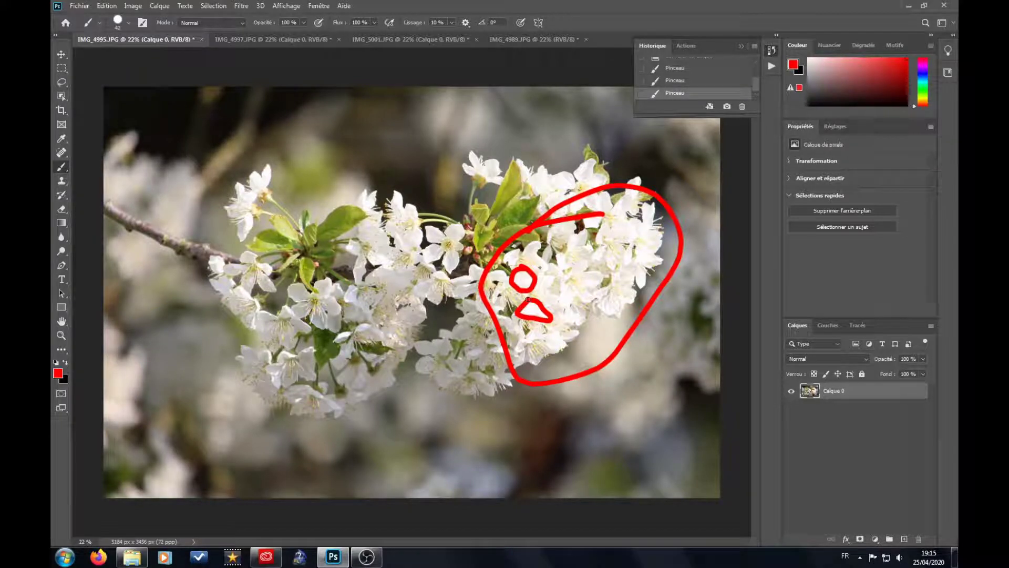
left_click_drag(760, 88, 758, 74)
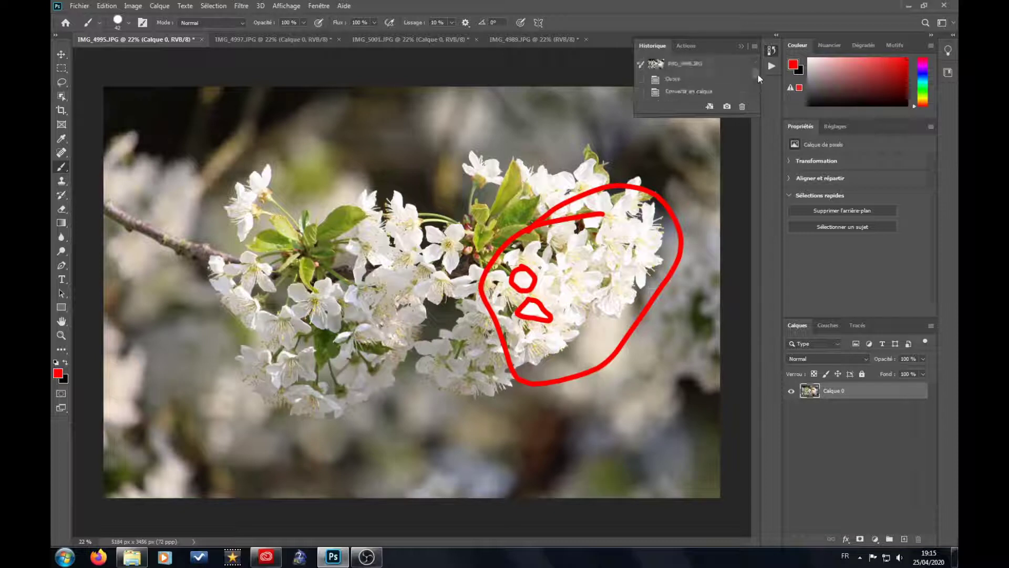
left_click(688, 92)
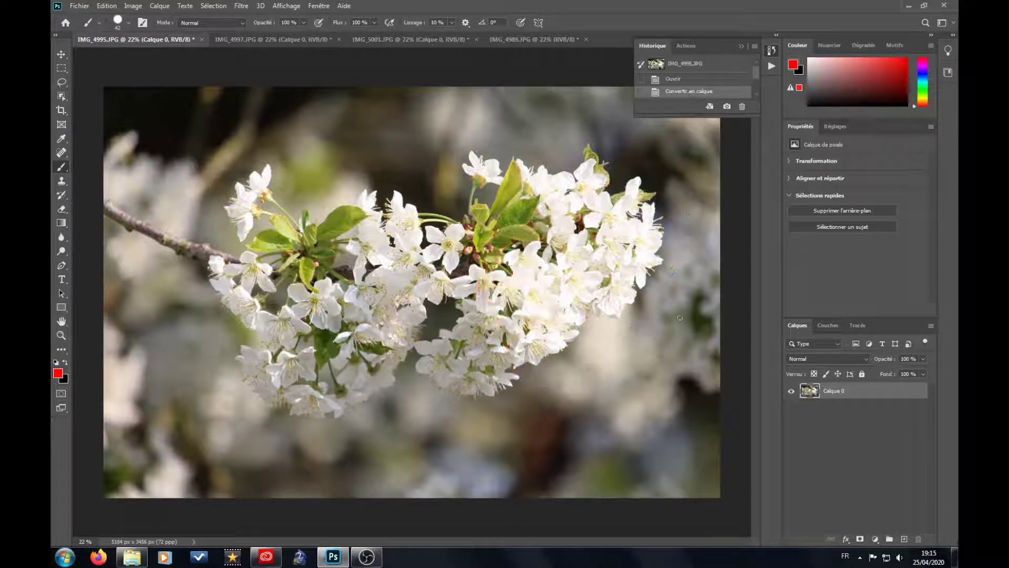
Step: Paint a red arrow pointing at the lower-right edge of the blossoms, and revert to the "Convertir en calque" state
mouse_move(702, 368)
left_mouse_down()
mouse_move(605, 319)
mouse_move(622, 339)
mouse_move(602, 318)
mouse_move(636, 318)
left_mouse_up()
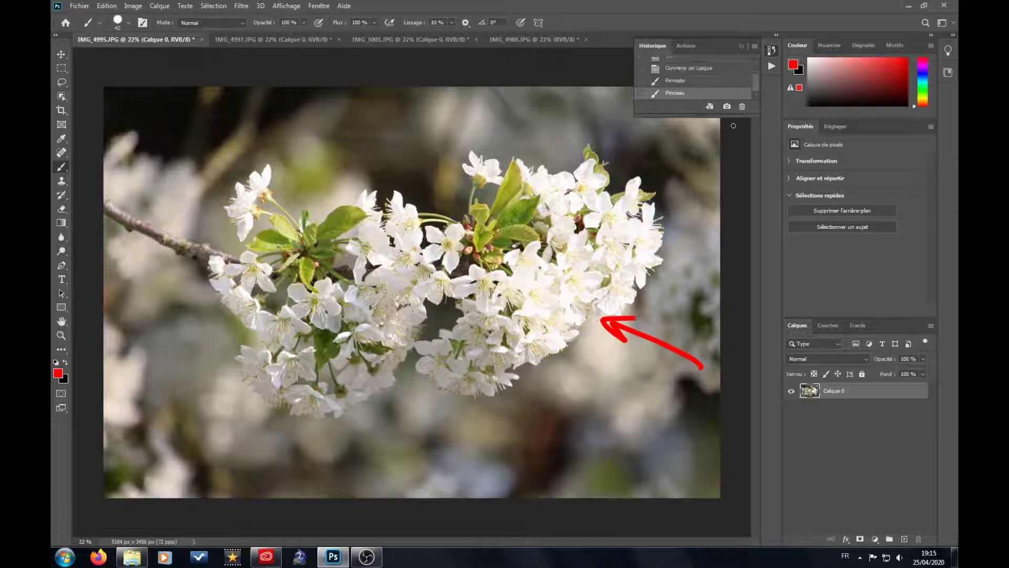
left_click_drag(758, 85, 758, 68)
left_click(703, 92)
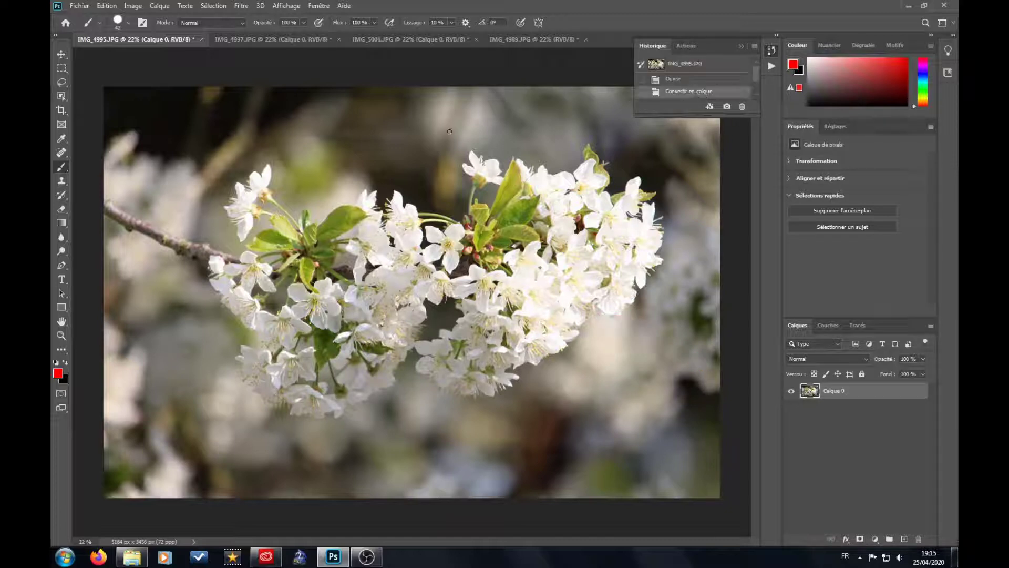
Step: In IMG_4997, outline the central blossom and the blurred left third in red, and revert to "Convertir en calque"
left_click(292, 40)
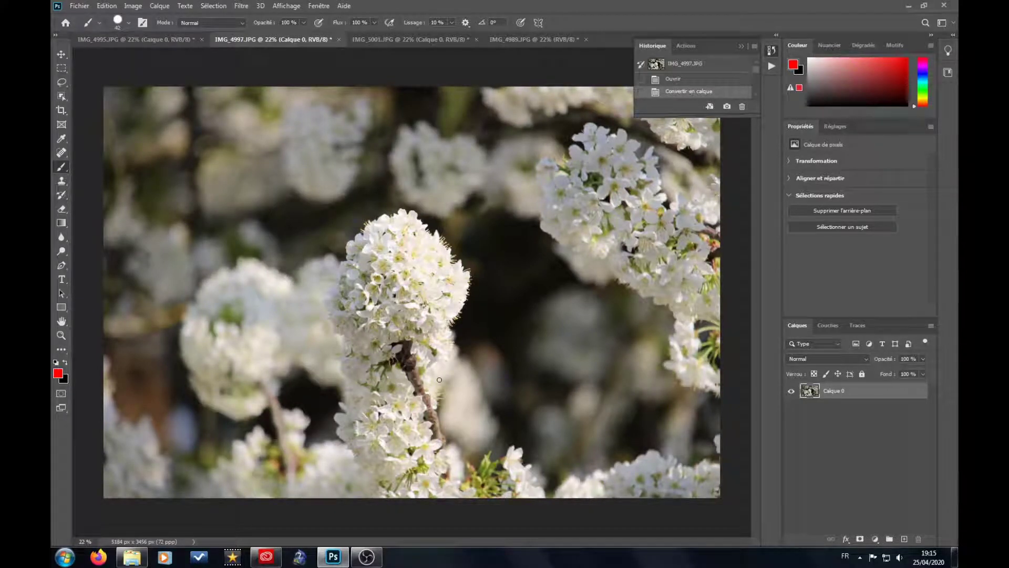
mouse_move(450, 241)
left_mouse_down()
mouse_move(424, 205)
mouse_move(355, 210)
mouse_move(315, 304)
mouse_move(318, 362)
mouse_move(348, 401)
mouse_move(467, 362)
mouse_move(500, 316)
mouse_move(468, 256)
mouse_move(425, 221)
left_mouse_up()
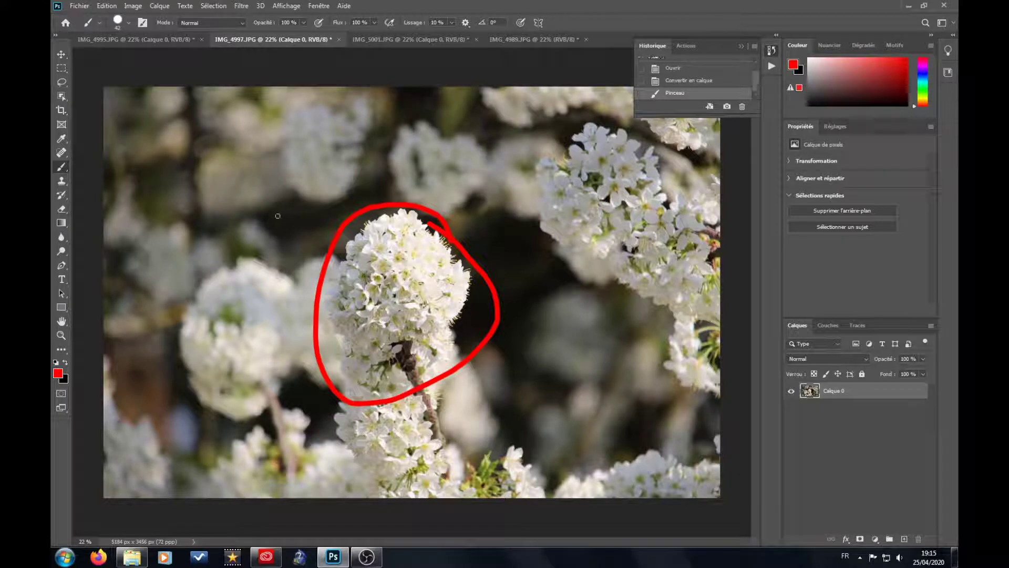
mouse_move(123, 92)
left_mouse_down()
mouse_move(351, 117)
mouse_move(322, 205)
mouse_move(304, 383)
mouse_move(311, 448)
mouse_move(247, 486)
mouse_move(153, 487)
mouse_move(111, 384)
left_mouse_up()
mouse_move(114, 331)
left_mouse_down()
mouse_move(127, 236)
mouse_move(116, 90)
left_mouse_up()
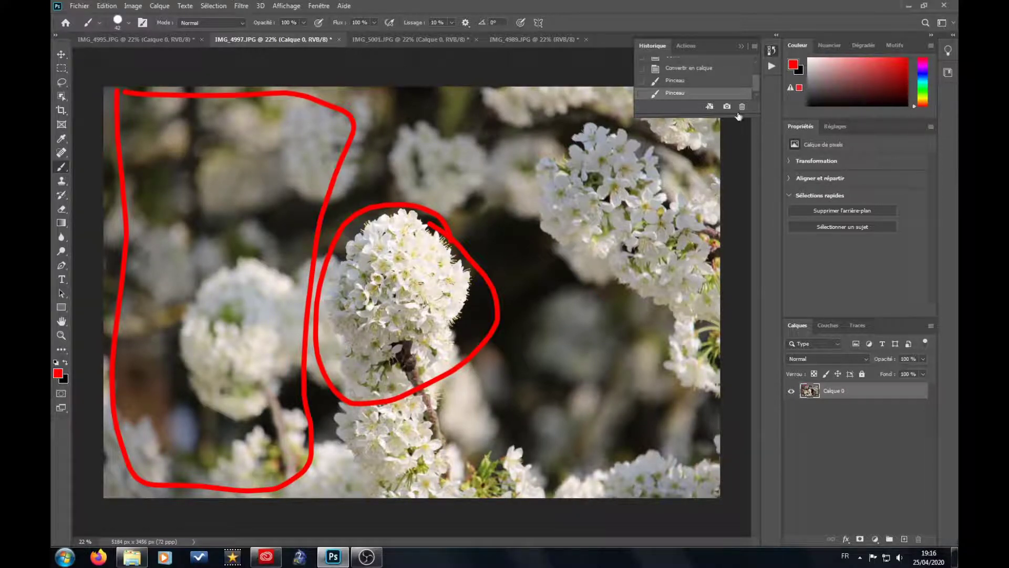
left_click(688, 69)
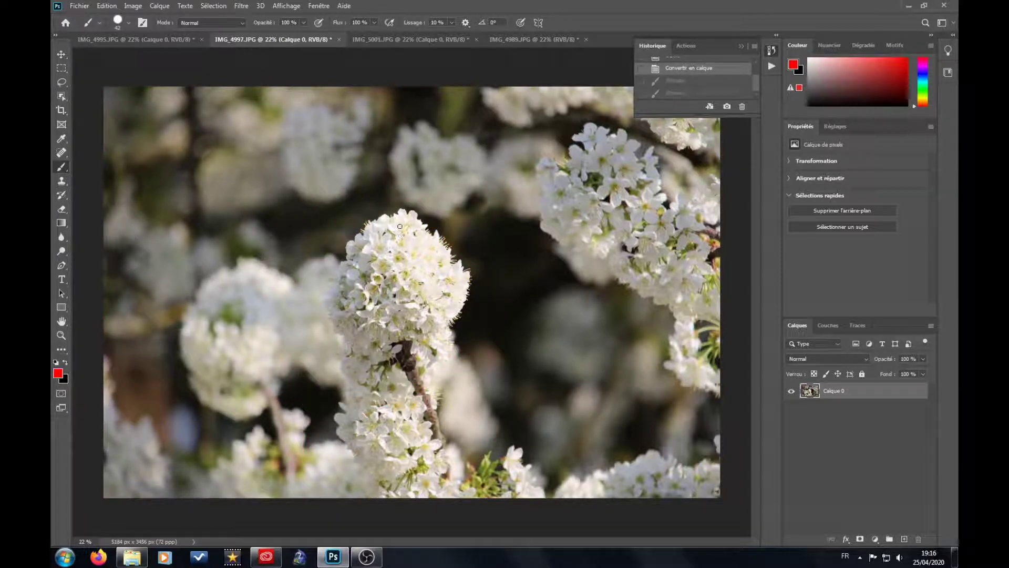
Step: Circle the central blossom and the blurred one on its left in red, and paint one vertical and two horizontal guide lines across them
mouse_move(403, 222)
left_mouse_down()
mouse_move(377, 224)
mouse_move(339, 278)
mouse_move(370, 339)
mouse_move(431, 346)
mouse_move(461, 269)
mouse_move(424, 226)
mouse_move(382, 216)
left_mouse_up()
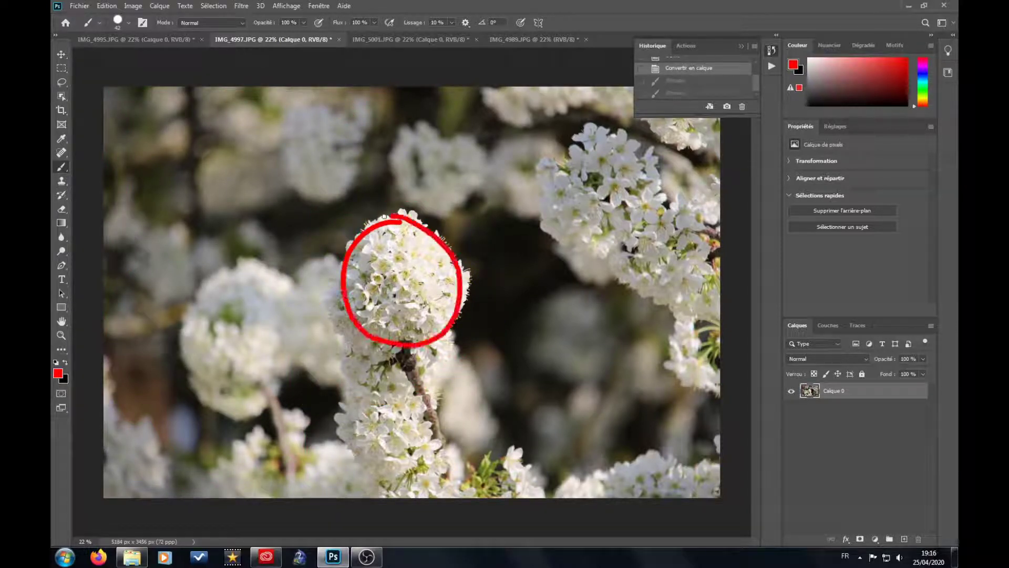
mouse_move(216, 240)
left_mouse_down()
mouse_move(194, 243)
mouse_move(171, 284)
mouse_move(194, 322)
mouse_move(268, 340)
mouse_move(299, 311)
mouse_move(294, 232)
mouse_move(244, 216)
mouse_move(182, 242)
left_mouse_up()
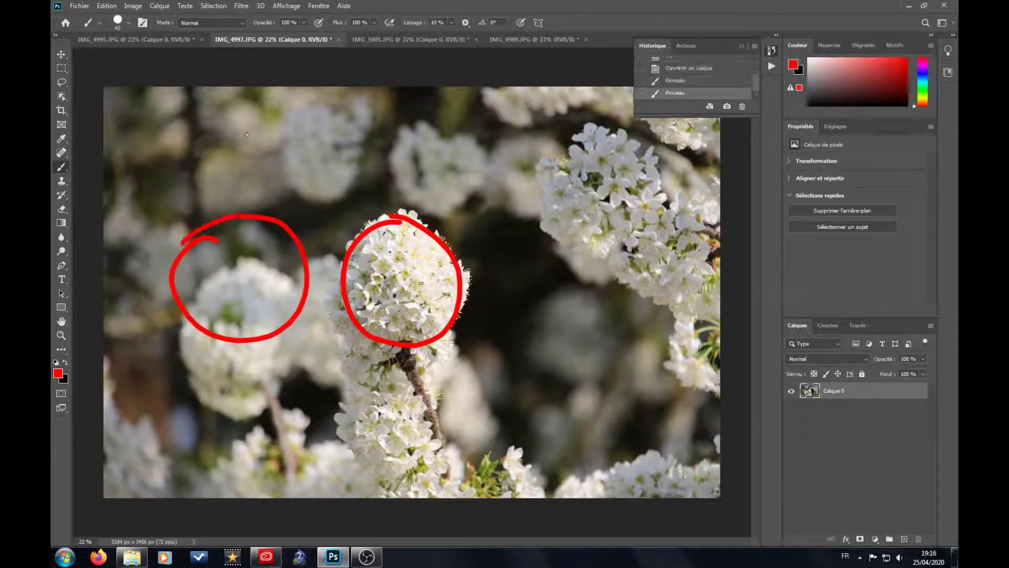
left_click_drag(247, 123, 212, 436)
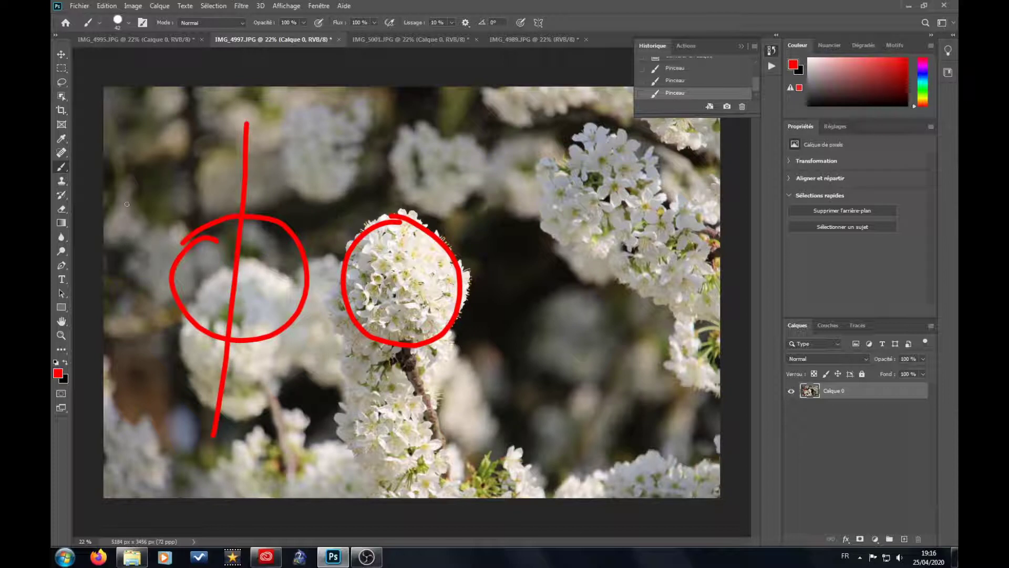
left_click_drag(113, 198, 378, 197)
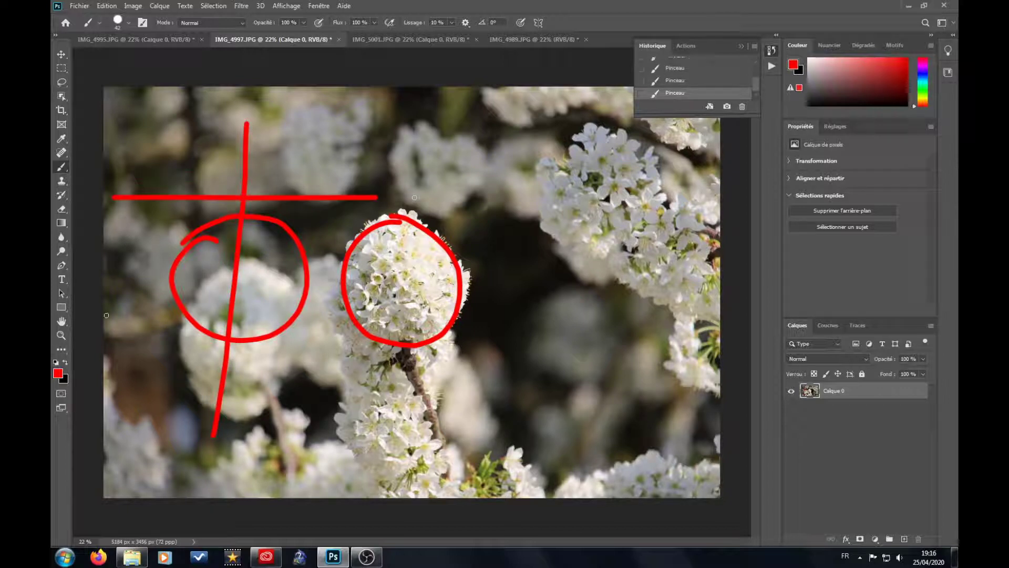
left_click_drag(104, 324, 458, 325)
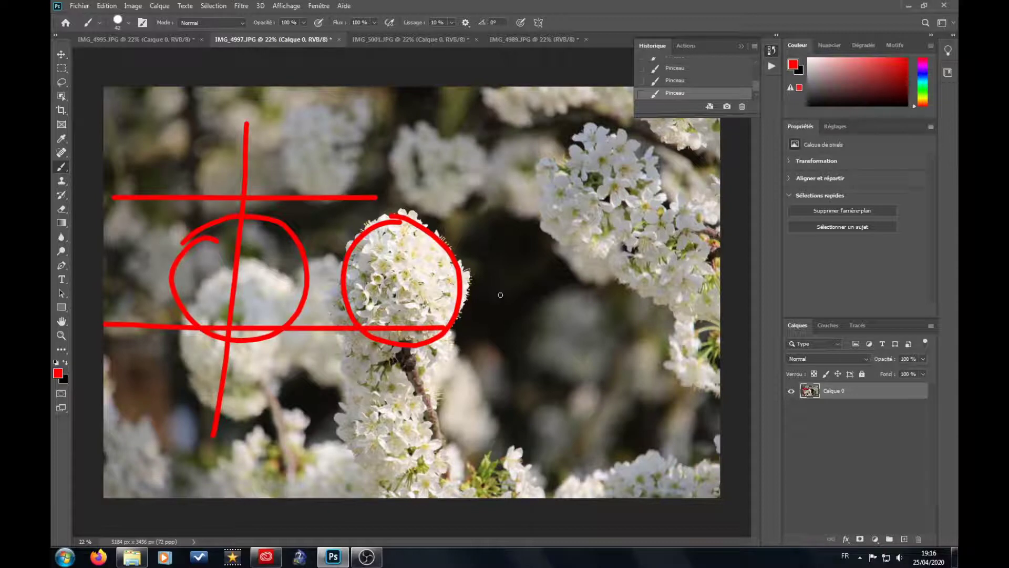
Step: Paint a large red curve around the right side of IMG_4997, from above the central blossom round to its stem
mouse_move(452, 183)
left_mouse_down()
mouse_move(502, 145)
mouse_move(634, 99)
left_mouse_up()
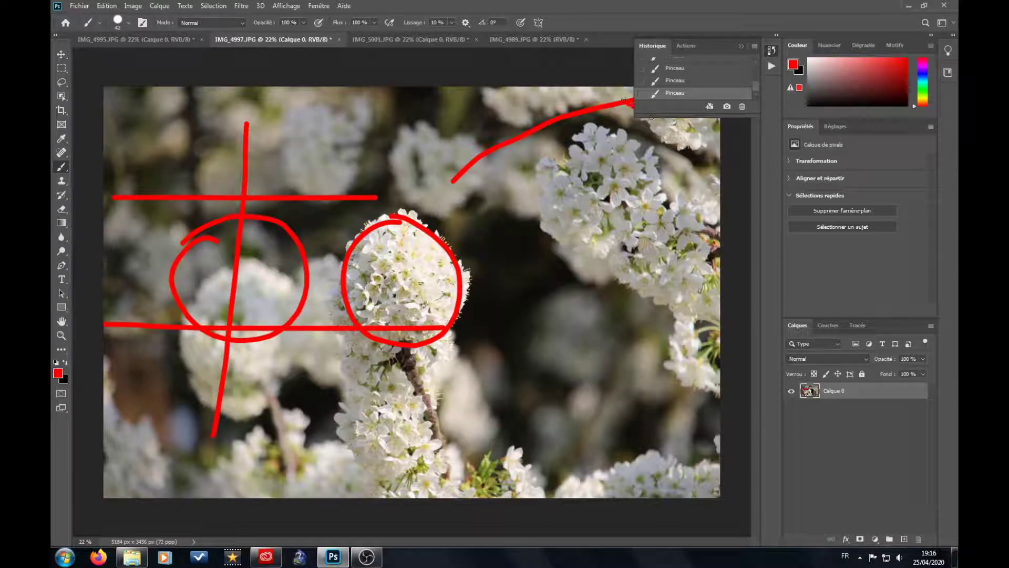
mouse_move(624, 100)
left_mouse_down()
mouse_move(697, 185)
mouse_move(708, 249)
mouse_move(706, 361)
mouse_move(660, 458)
mouse_move(619, 478)
mouse_move(520, 474)
mouse_move(419, 413)
mouse_move(403, 372)
left_mouse_up()
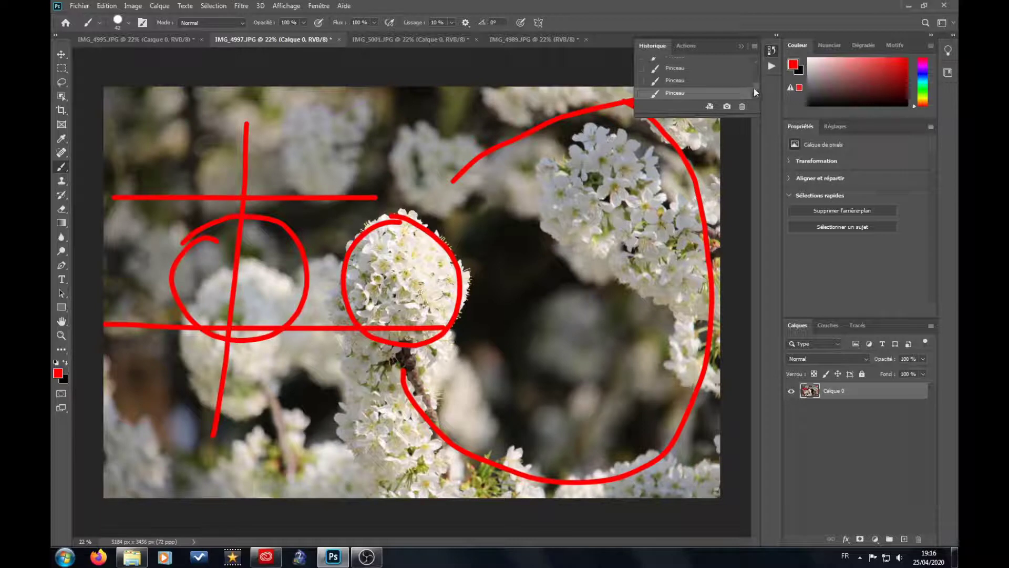
Step: Revert IMG_4997 to the "Convertir en calque" state to clear the red annotations
left_click_drag(754, 90, 755, 72)
left_click(671, 80)
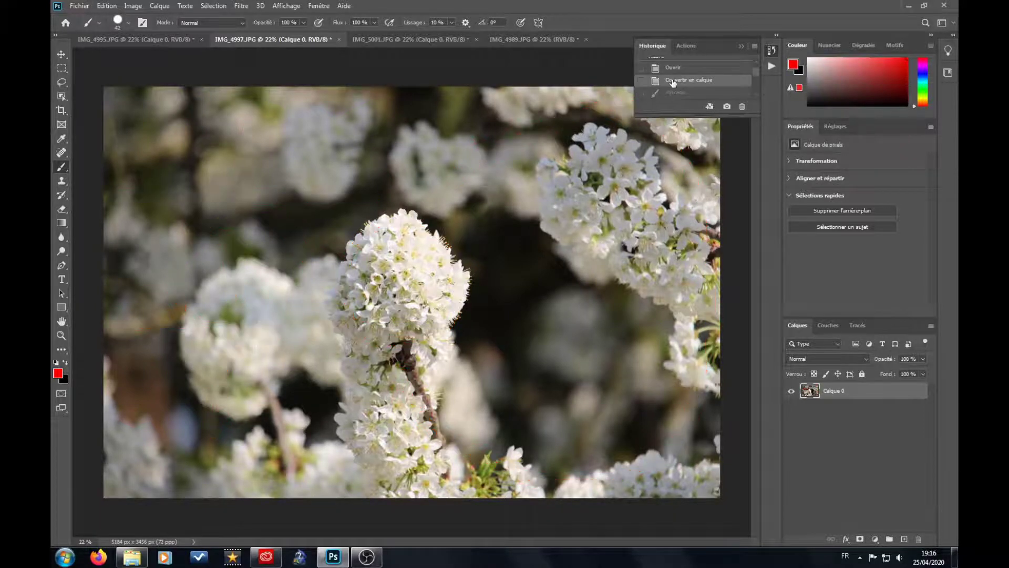
Step: Circle the bright upper-right side of the central blossom in red, and revert to the "Convertir en calque" state
left_click_drag(438, 204, 394, 198)
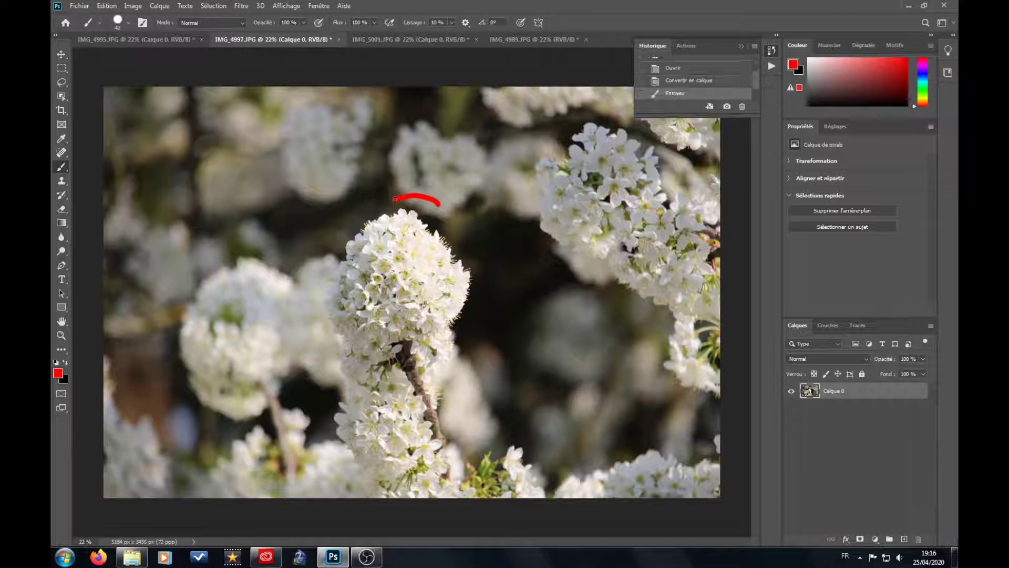
mouse_move(395, 200)
left_mouse_down()
mouse_move(396, 295)
mouse_move(412, 320)
mouse_move(449, 329)
mouse_move(490, 307)
mouse_move(488, 250)
mouse_move(462, 209)
mouse_move(421, 196)
left_mouse_up()
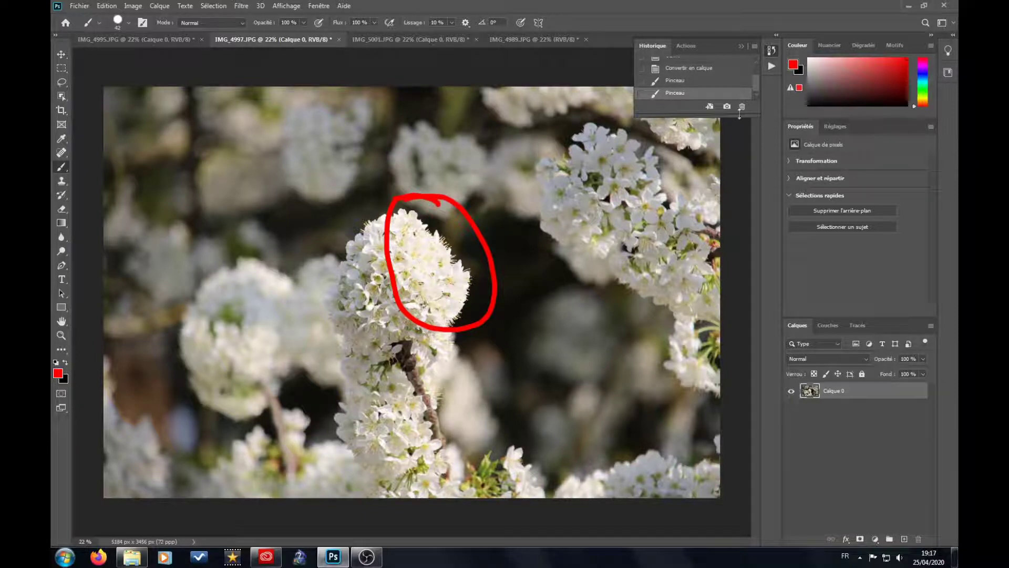
scroll(755, 85, "up", 2)
left_click(686, 92)
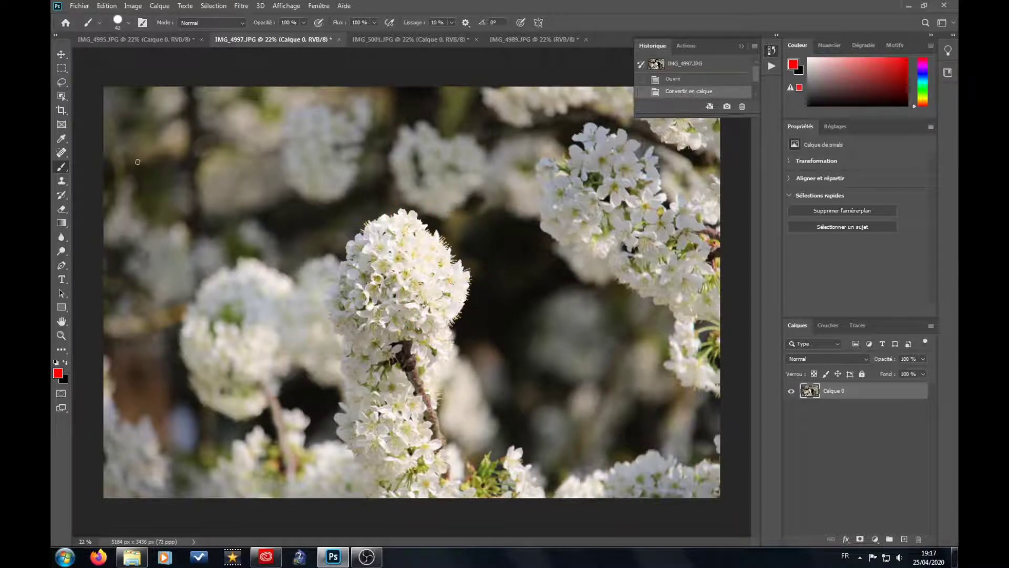
Step: Paint a small red sketch of curves, a box and a triangle along the photo's left edge, and revert to "Convertir en calque"
mouse_move(105, 145)
left_mouse_down()
mouse_move(117, 189)
mouse_move(104, 221)
mouse_move(110, 242)
mouse_move(139, 239)
left_mouse_up()
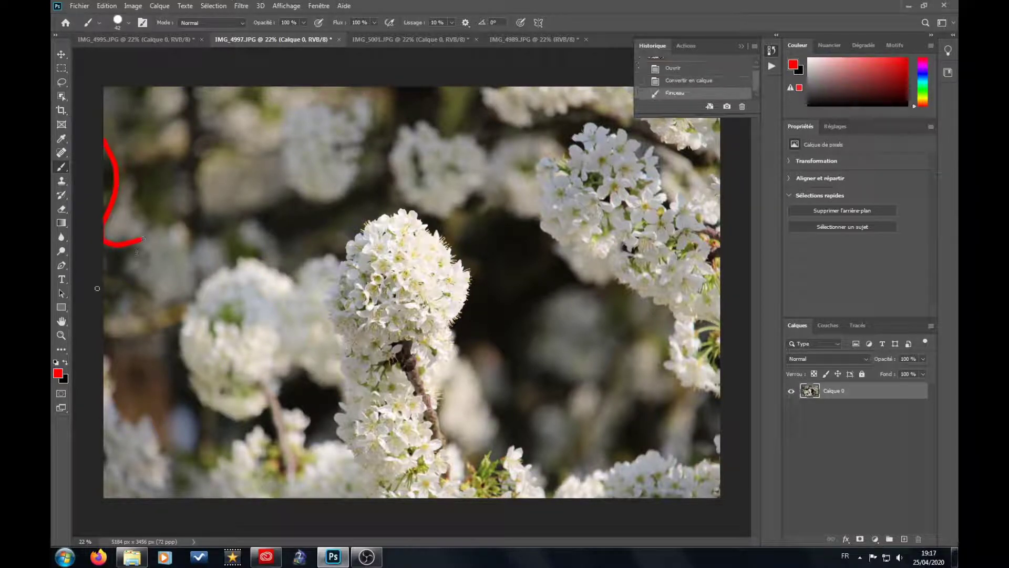
mouse_move(104, 273)
left_mouse_down()
mouse_move(127, 275)
mouse_move(105, 292)
left_mouse_up()
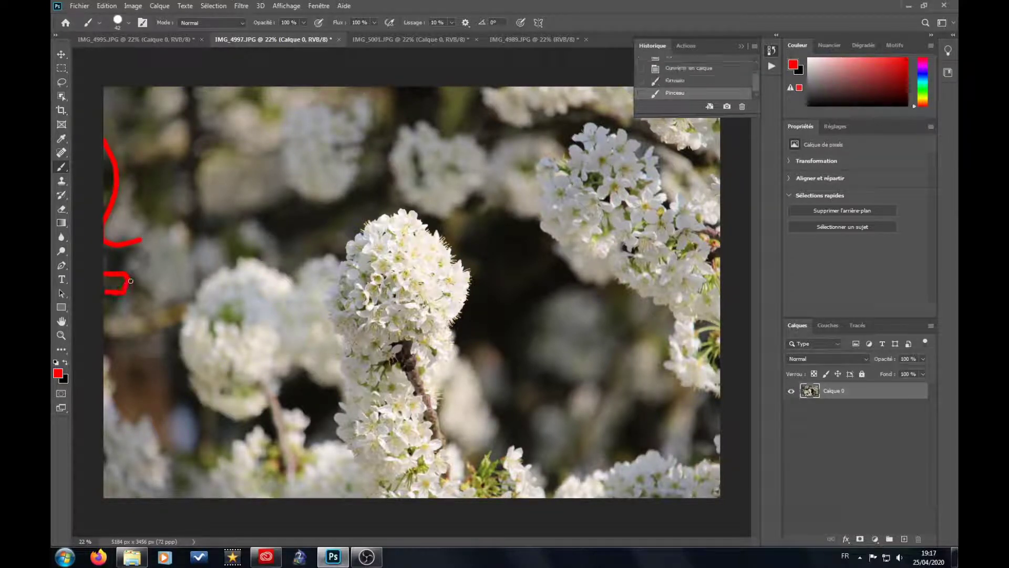
left_click(134, 284)
mouse_move(137, 167)
left_mouse_down()
mouse_move(140, 197)
mouse_move(169, 157)
mouse_move(107, 165)
mouse_move(105, 183)
mouse_move(110, 163)
mouse_move(109, 183)
left_mouse_up()
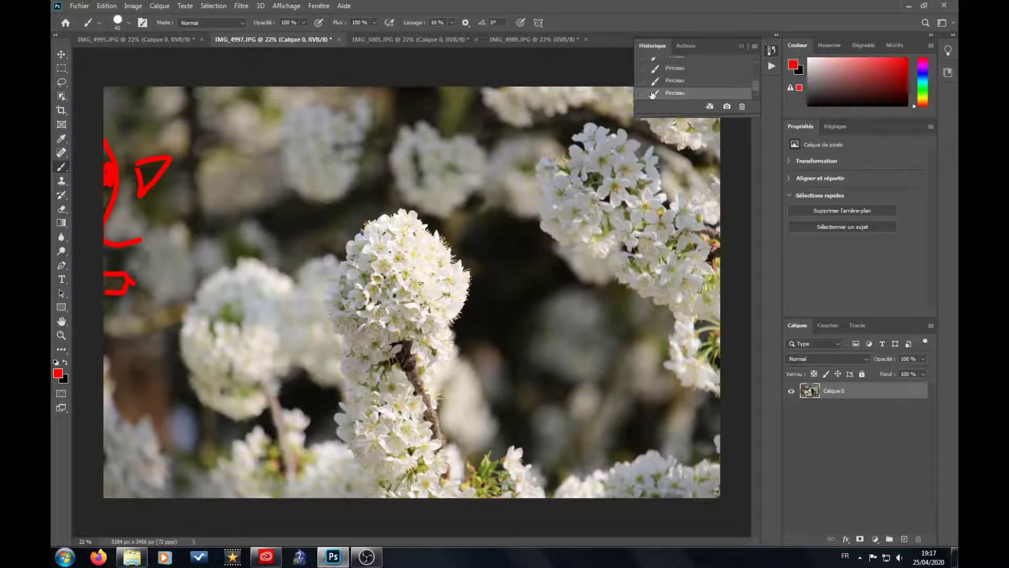
left_click_drag(757, 86, 758, 74)
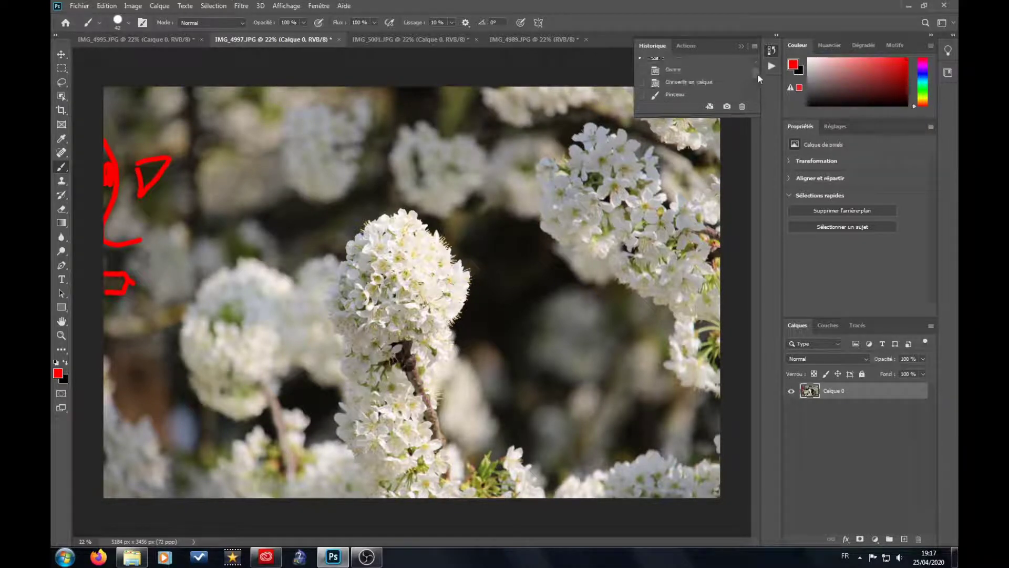
left_click(681, 84)
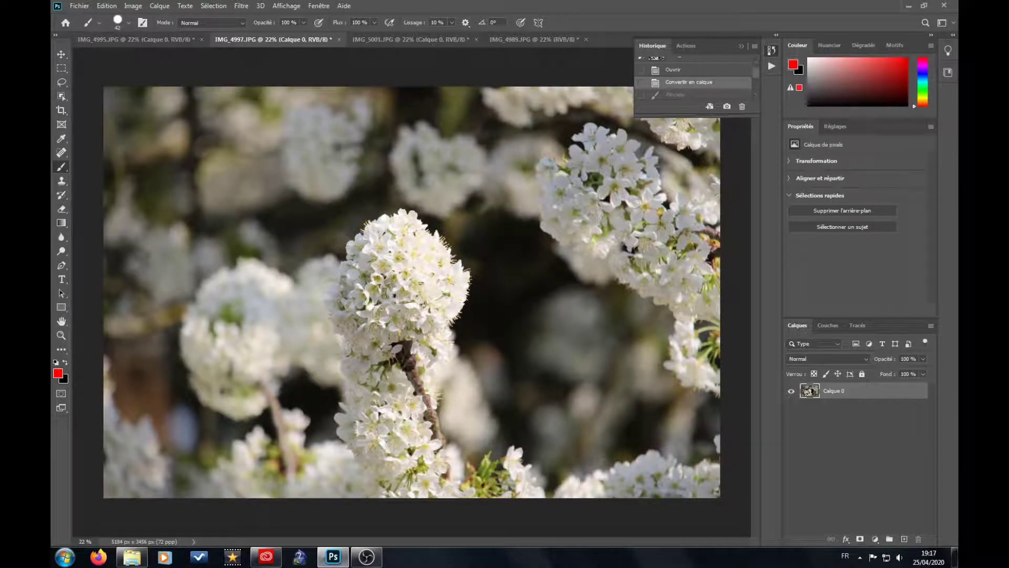
Step: In IMG_5001, paint a red curved arrow along the blossoms and another to the upper-left corner, and revert to "Convertir en calque"
left_click(403, 41)
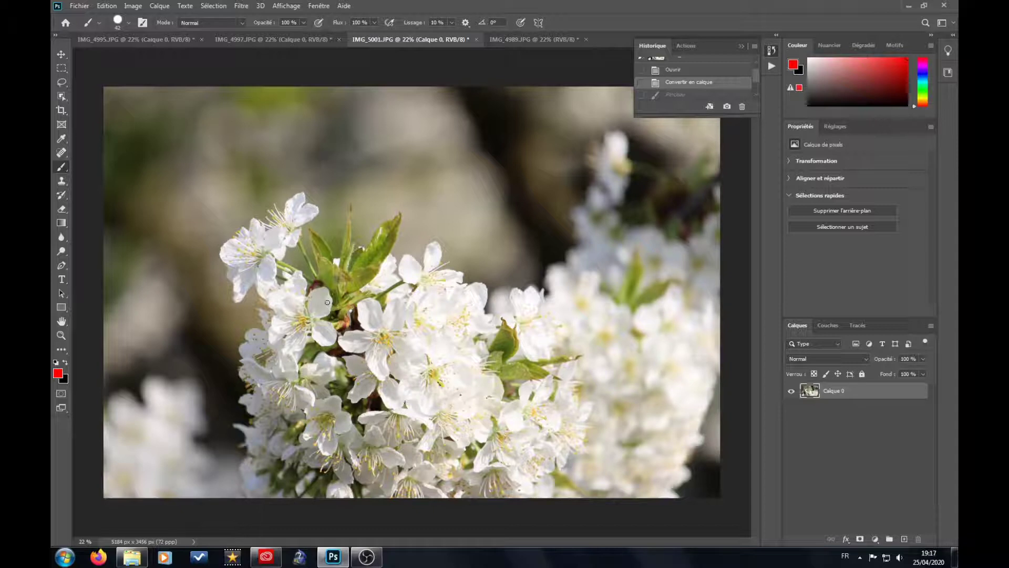
mouse_move(326, 290)
left_mouse_down()
mouse_move(383, 384)
mouse_move(454, 416)
mouse_move(531, 424)
mouse_move(601, 404)
mouse_move(653, 353)
mouse_move(700, 262)
mouse_move(716, 129)
left_mouse_up()
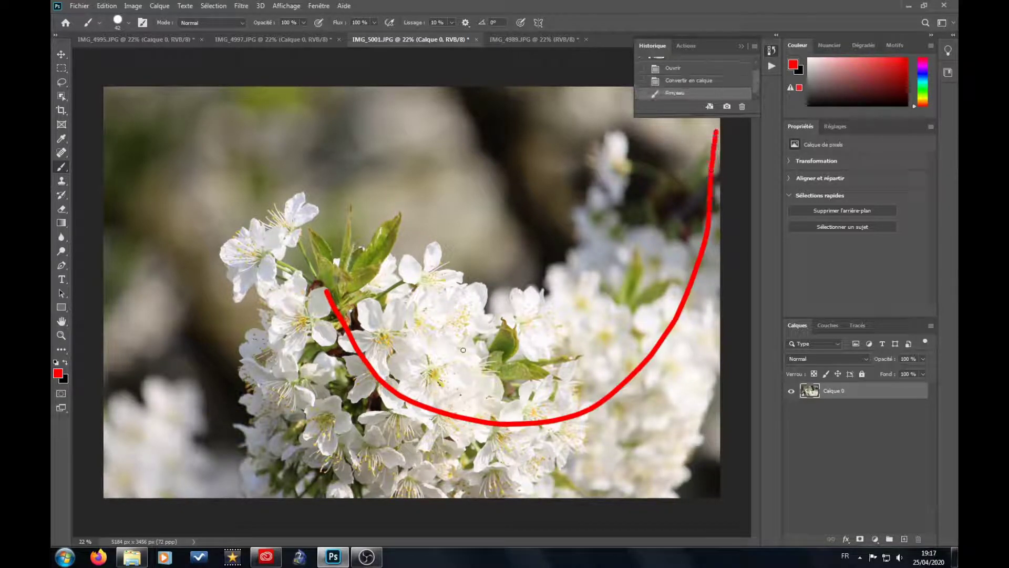
mouse_move(326, 293)
left_mouse_down()
mouse_move(329, 313)
mouse_move(360, 309)
left_mouse_up()
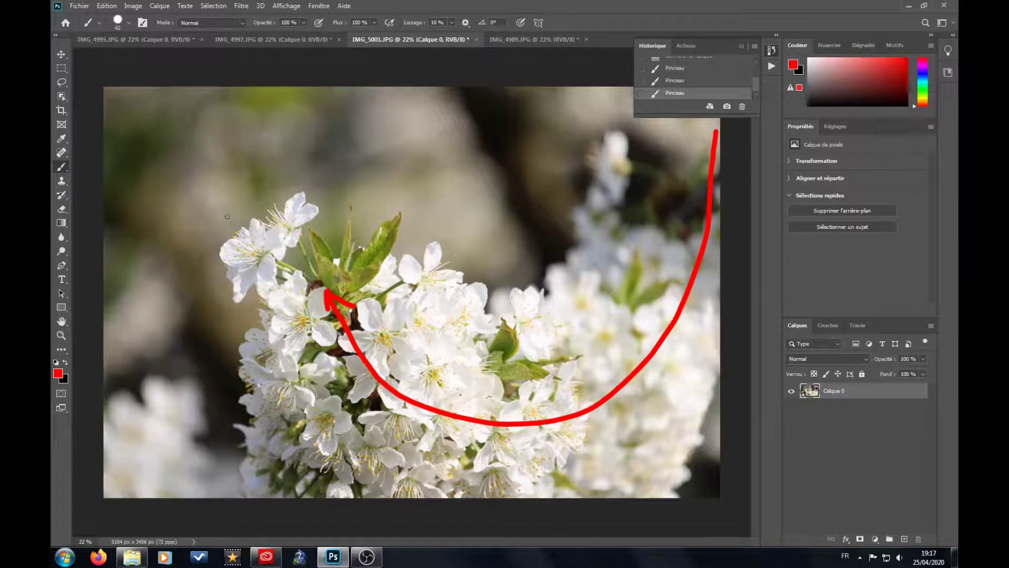
left_click_drag(235, 215, 142, 127)
left_click_drag(106, 93, 122, 98)
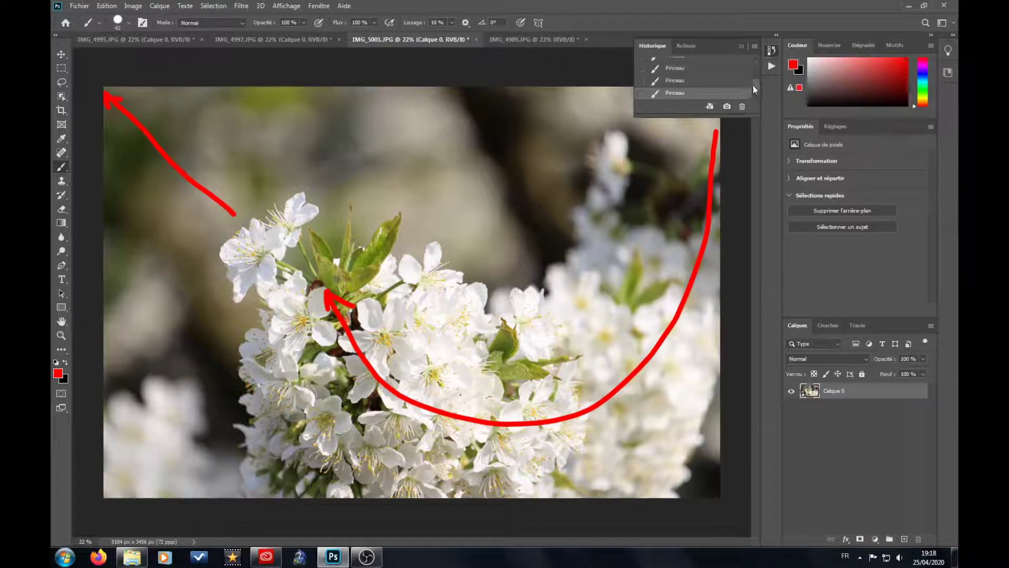
left_click_drag(753, 85, 756, 74)
left_click(684, 86)
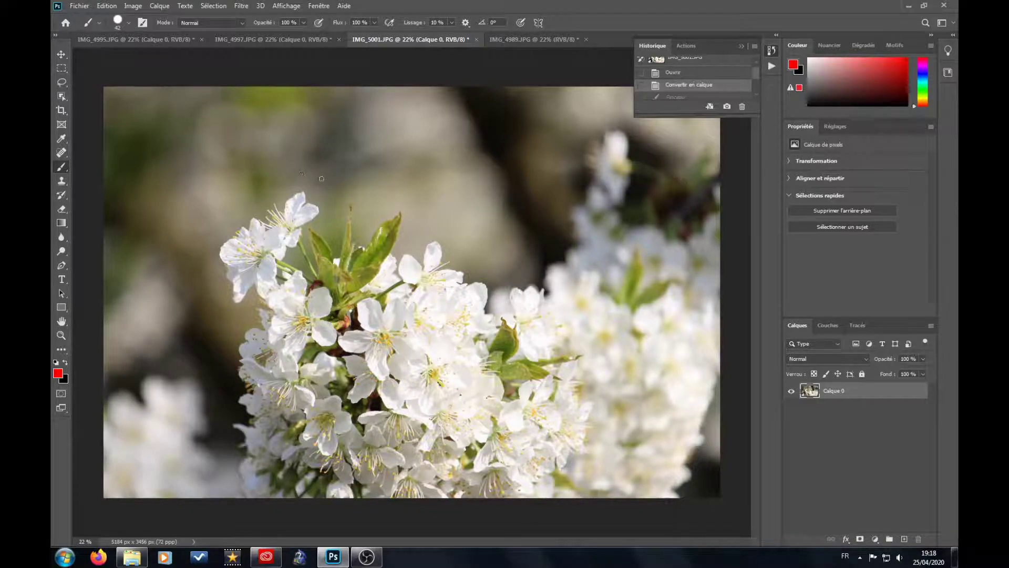
Step: Outline the sharp left part of the blossom cluster in red, and revert IMG_5001 to "Convertir en calque"
mouse_move(322, 177)
left_mouse_down()
mouse_move(265, 177)
mouse_move(215, 241)
mouse_move(228, 416)
mouse_move(238, 451)
mouse_move(279, 478)
mouse_move(364, 494)
mouse_move(399, 457)
mouse_move(429, 353)
mouse_move(431, 288)
mouse_move(393, 221)
mouse_move(323, 178)
left_mouse_up()
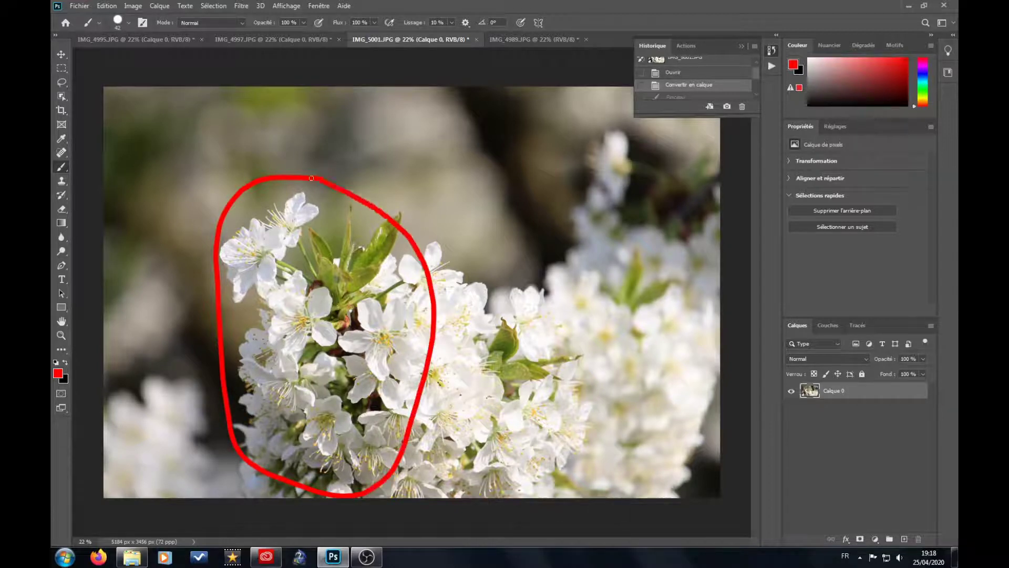
scroll(758, 84, "up", 1)
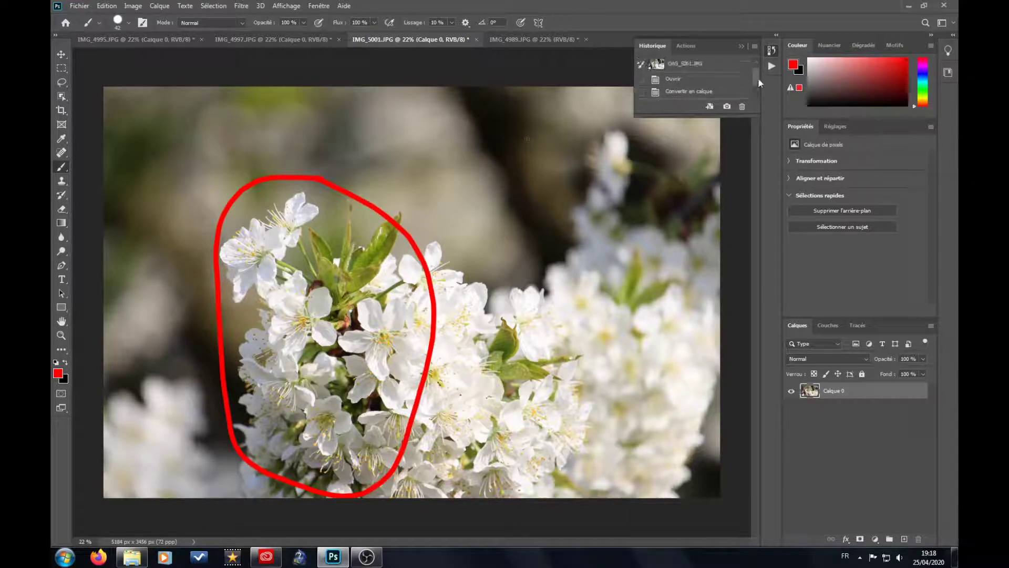
left_click(686, 92)
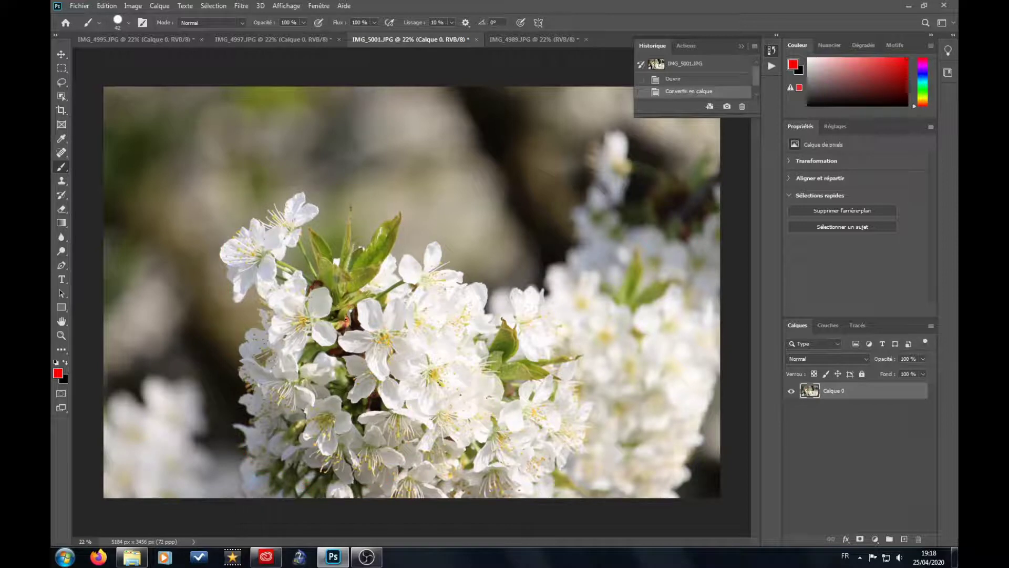
Step: Crop IMG_4989 to about 4610 × 3073 px, placing the blossoms lower in the frame against the thirds grid
left_click(532, 38)
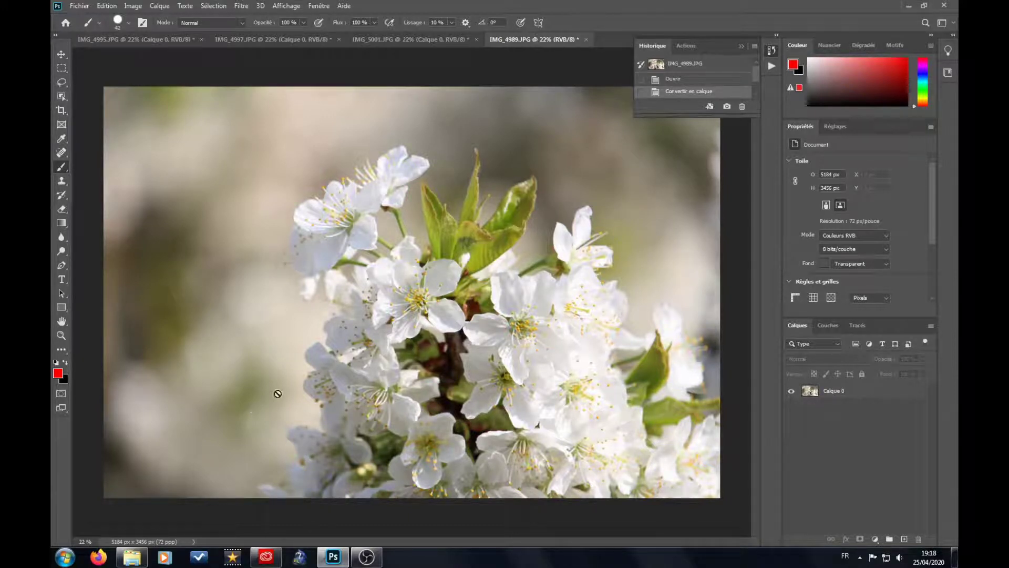
left_click(61, 110)
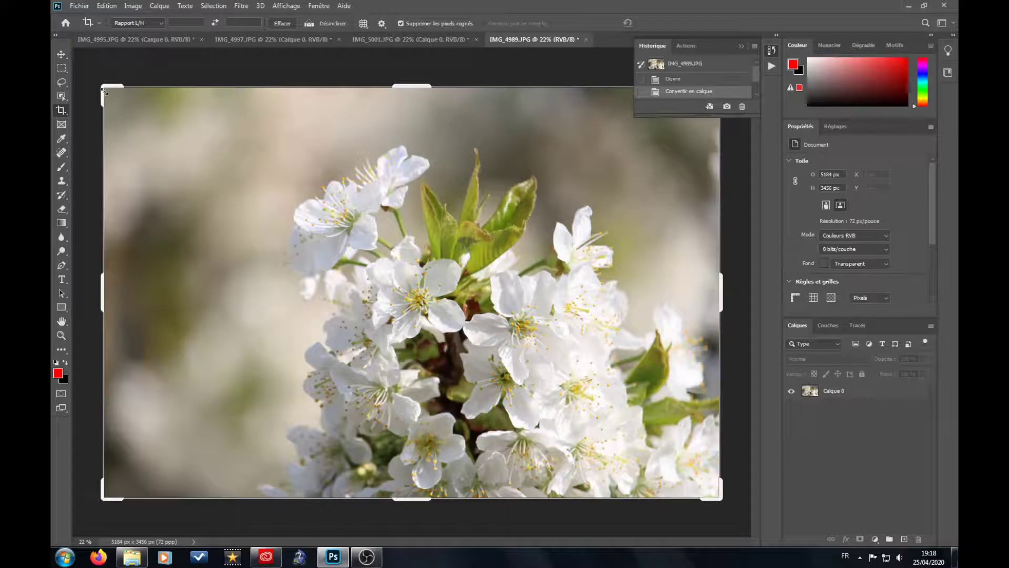
left_click_drag(103, 87, 137, 109)
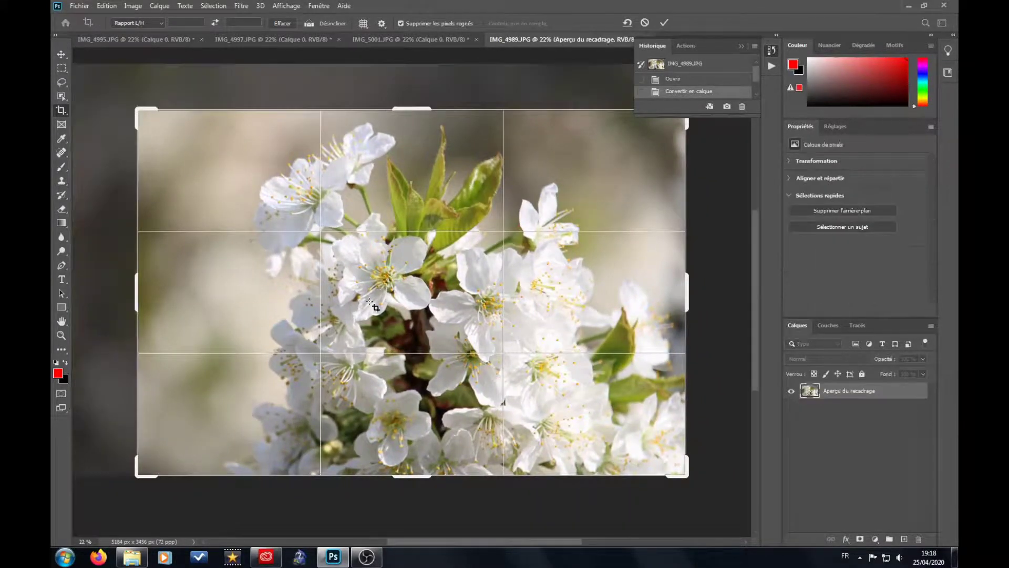
left_click_drag(458, 301, 468, 345)
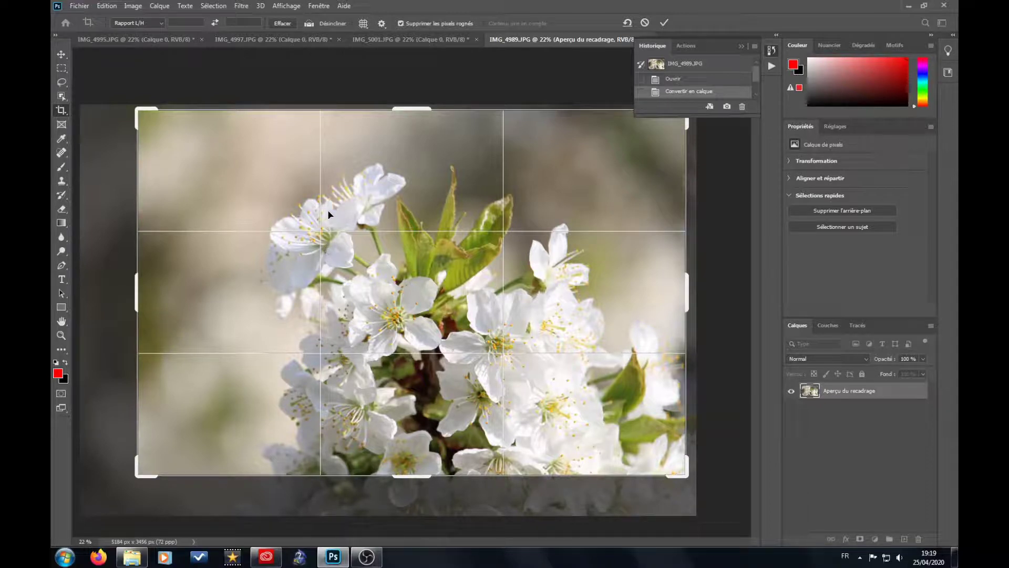
left_click(62, 56)
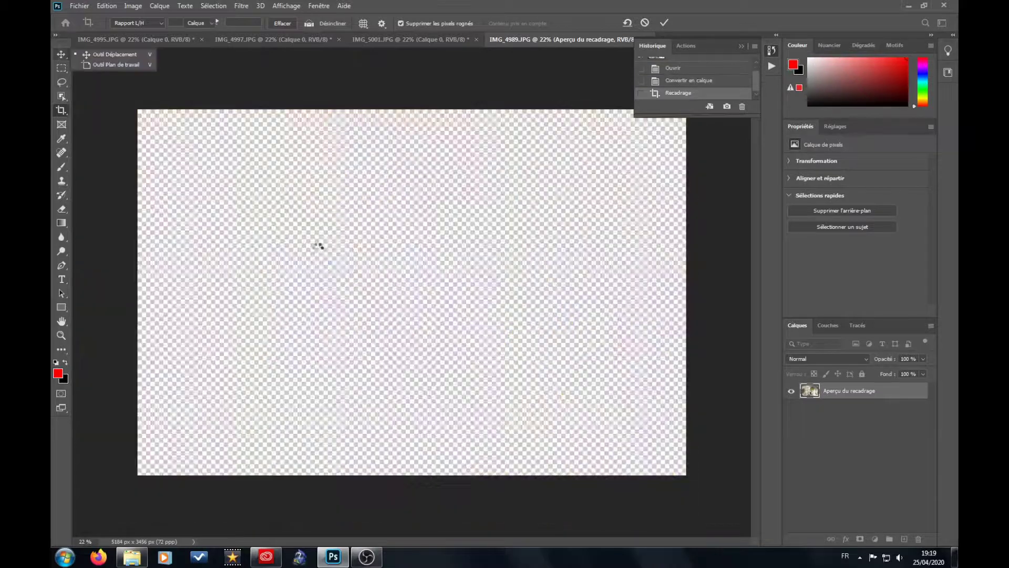
Step: Try to paint on the upper-left flower of the cropped photo with the Brush tool
left_click(62, 166)
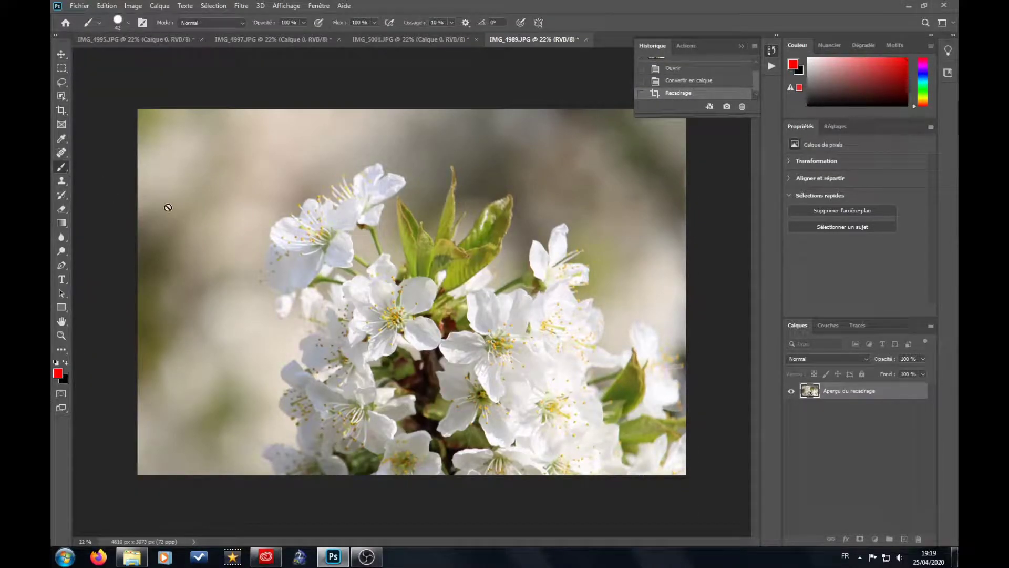
right_click(68, 166)
left_click(117, 168)
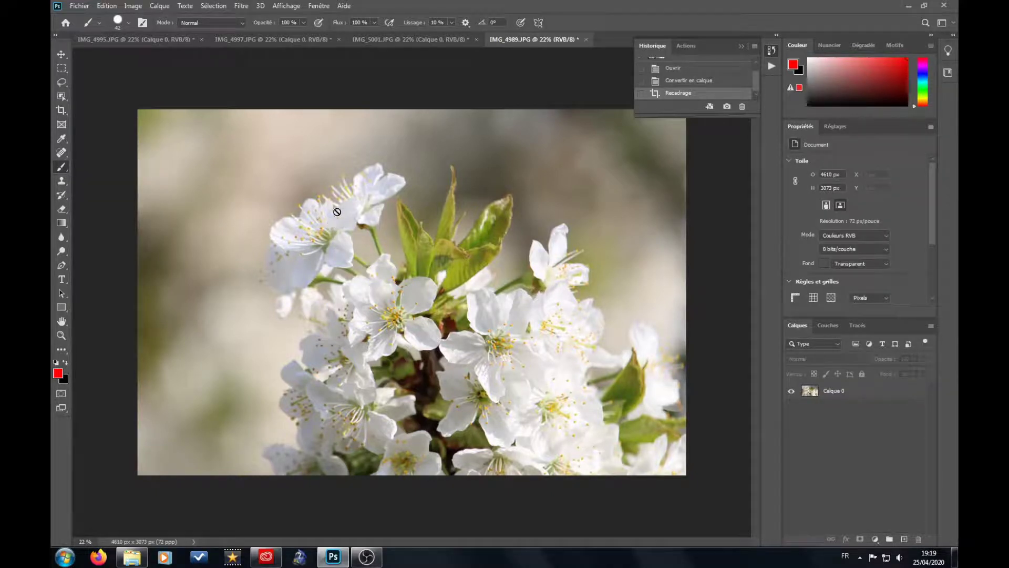
left_click_drag(755, 89, 758, 76)
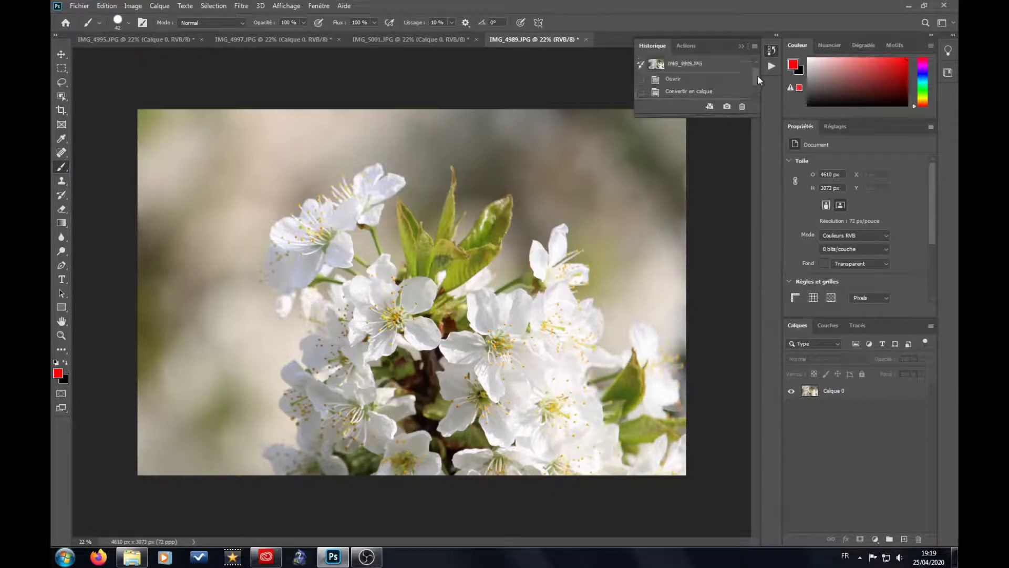
left_click(771, 50)
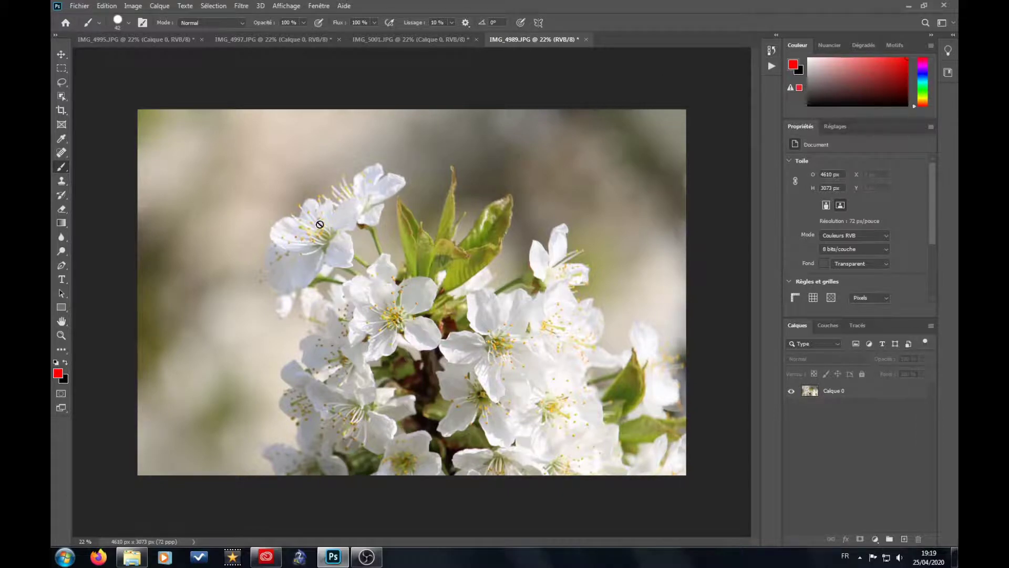
right_click(63, 169)
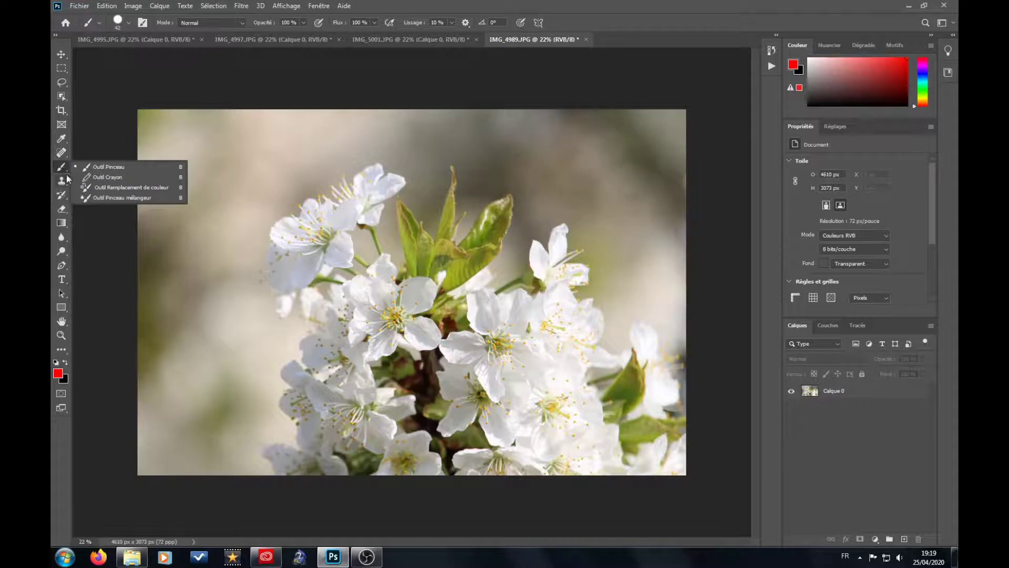
left_click(121, 169)
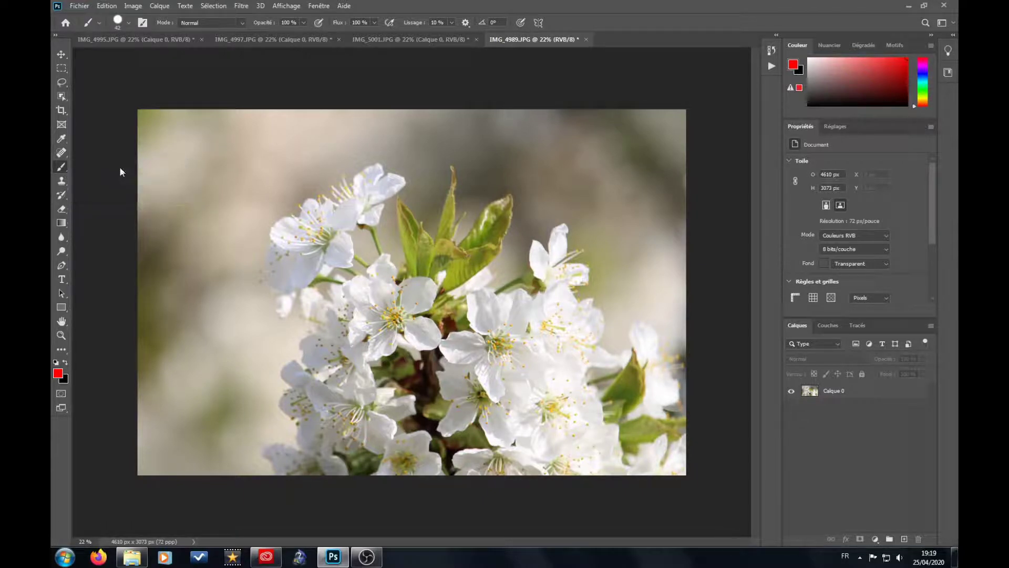
left_click(318, 221)
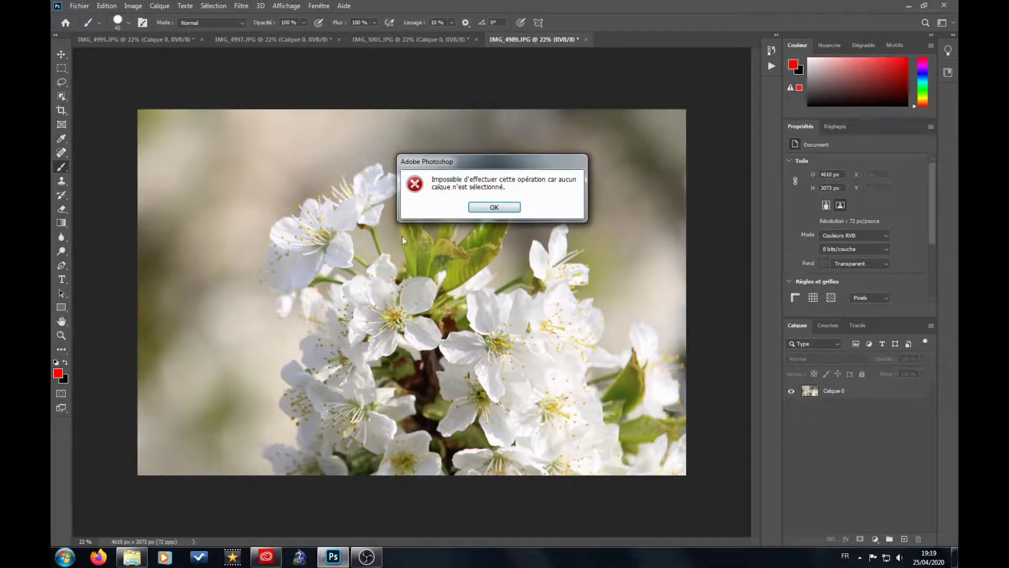
left_click(501, 207)
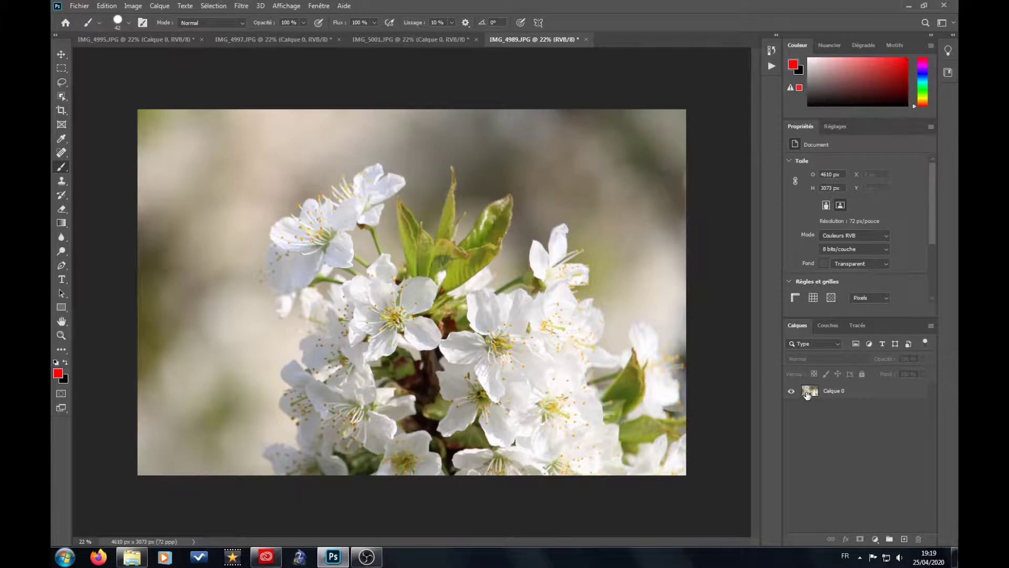
Step: On Calque 0, circle the upper-left flower in red, and revert IMG_4989 to the uncropped "Convertir en calque" state
left_click(810, 393)
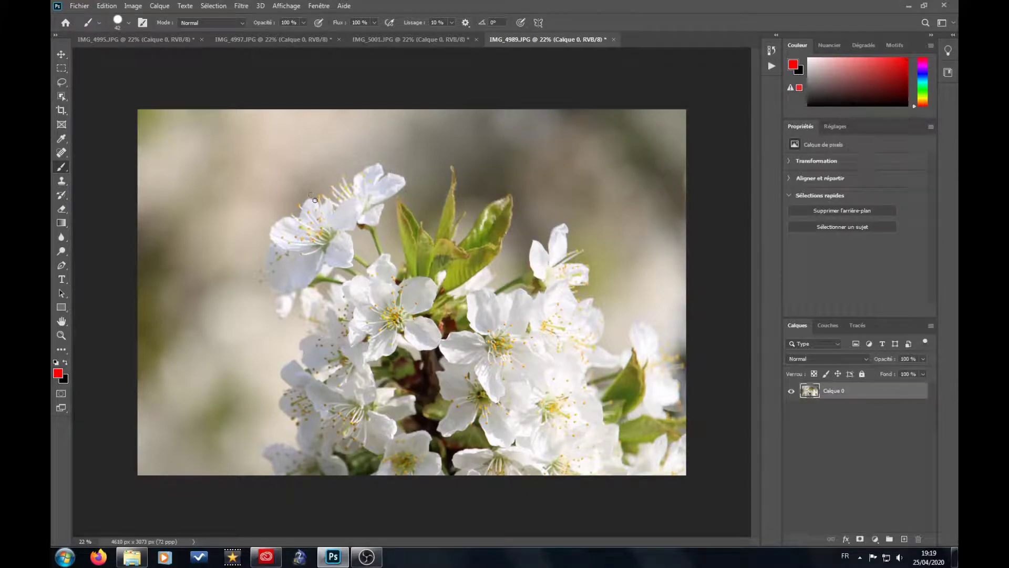
mouse_move(314, 195)
left_mouse_down()
mouse_move(273, 239)
mouse_move(341, 273)
mouse_move(351, 215)
mouse_move(297, 193)
left_mouse_up()
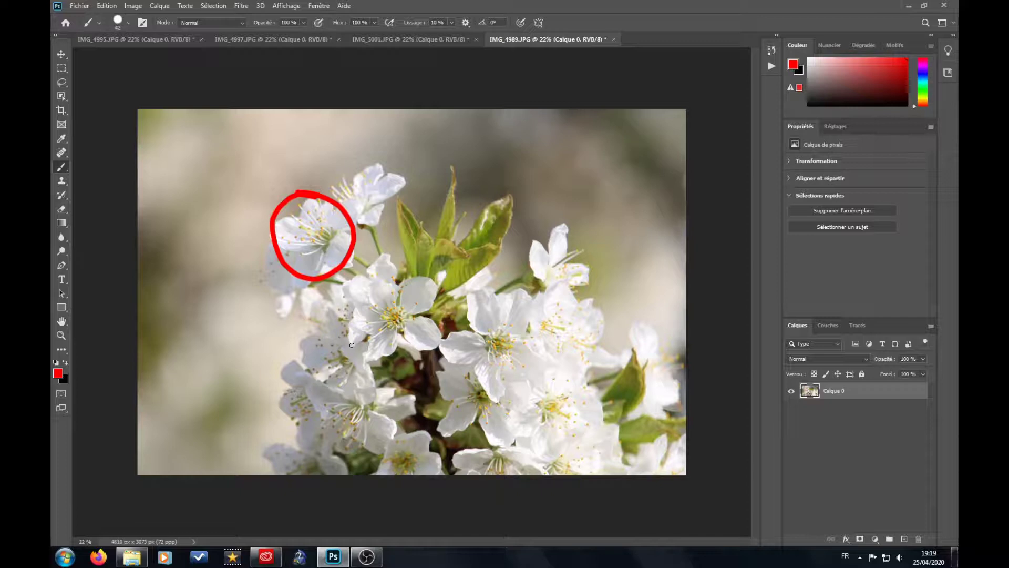
left_click(771, 50)
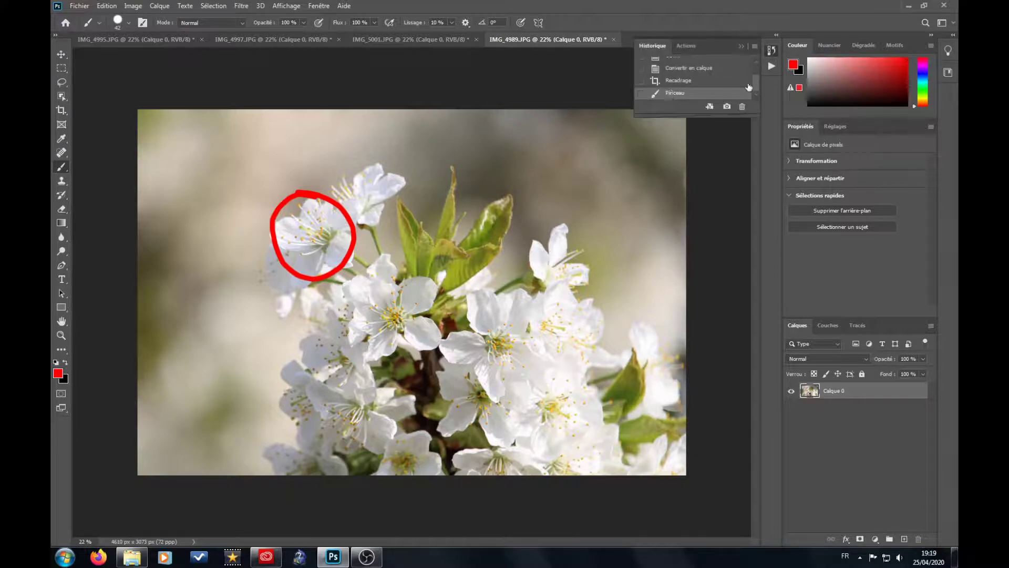
scroll(752, 83, "up", 2)
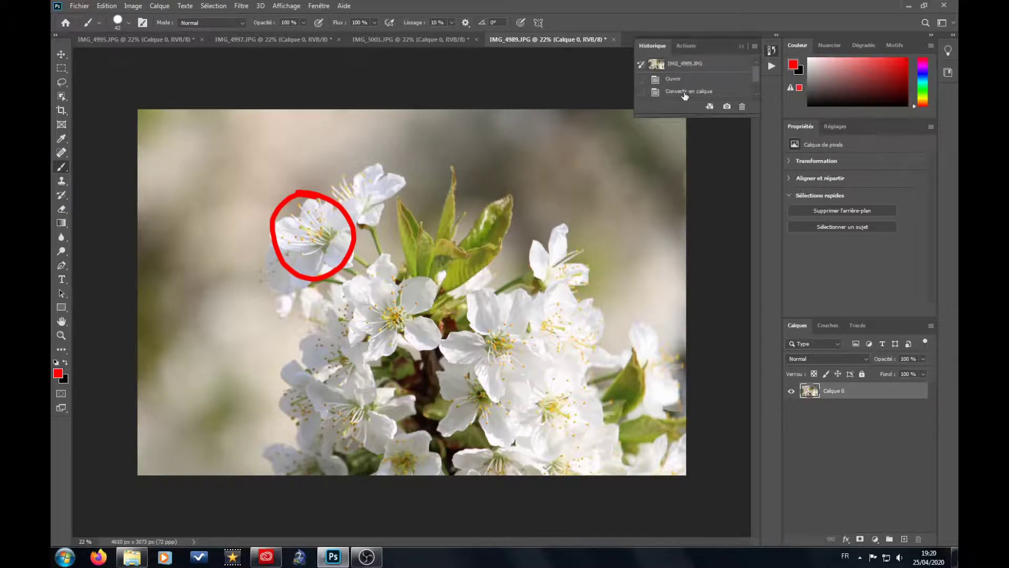
left_click(684, 92)
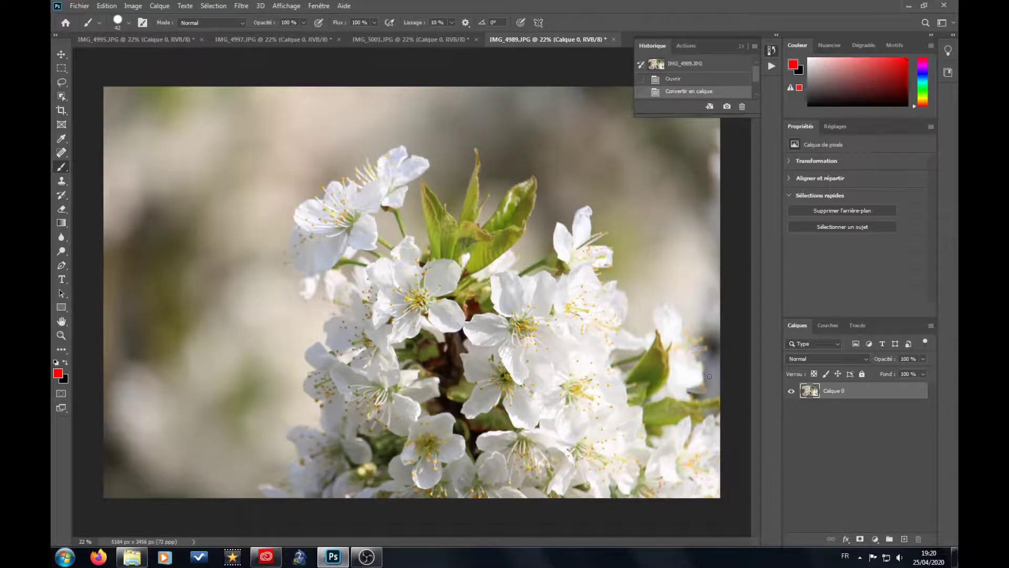
Step: Examine the sharpness of the central and right-hand flowers in IMG_4989 at 50%, and return to the full photo at 22%
key("ctrl+plus")
key("ctrl+plus")
key("ctrl+plus")
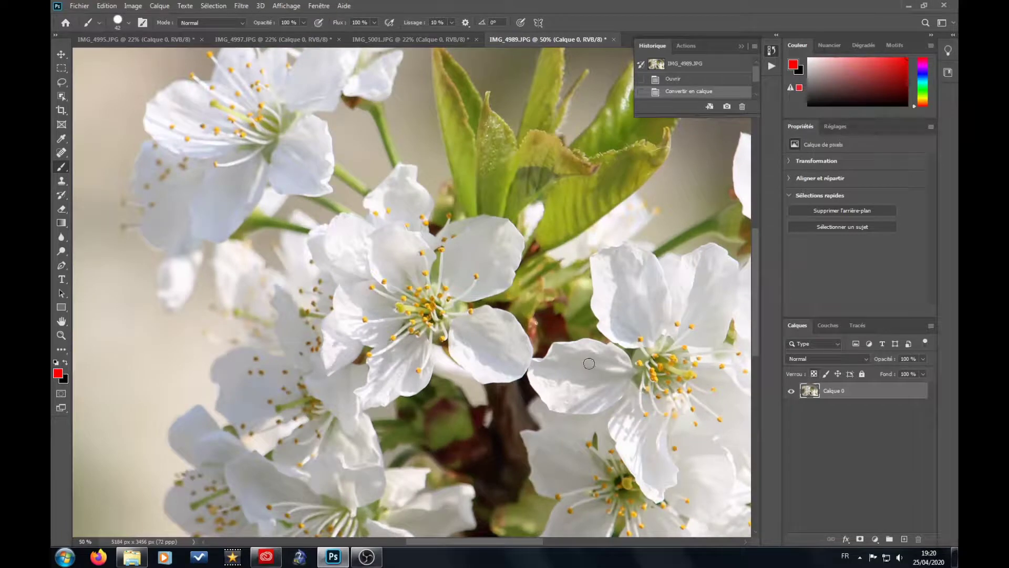
left_click_drag(484, 344, 310, 310)
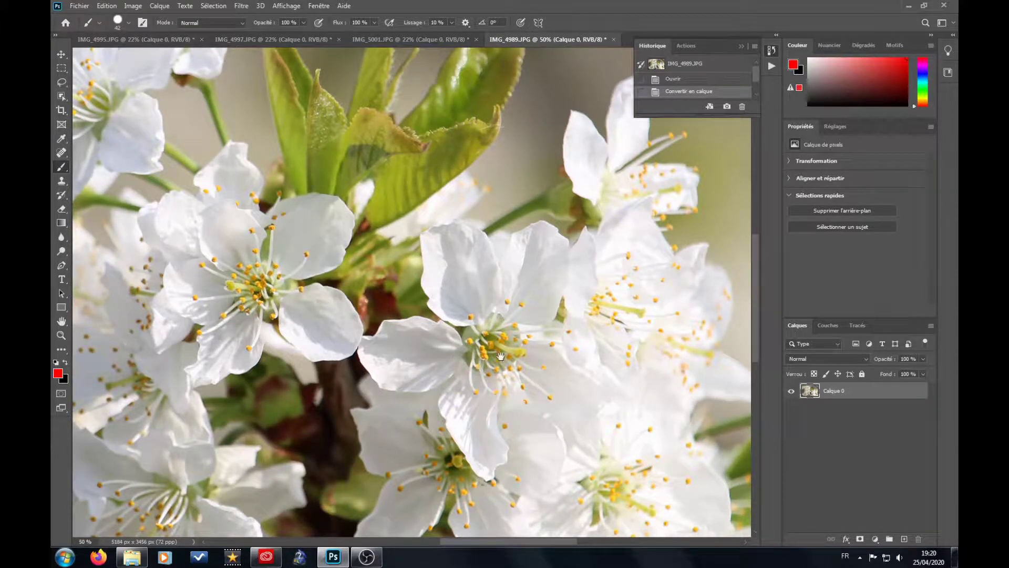
key("ctrl+minus")
key("ctrl+minus")
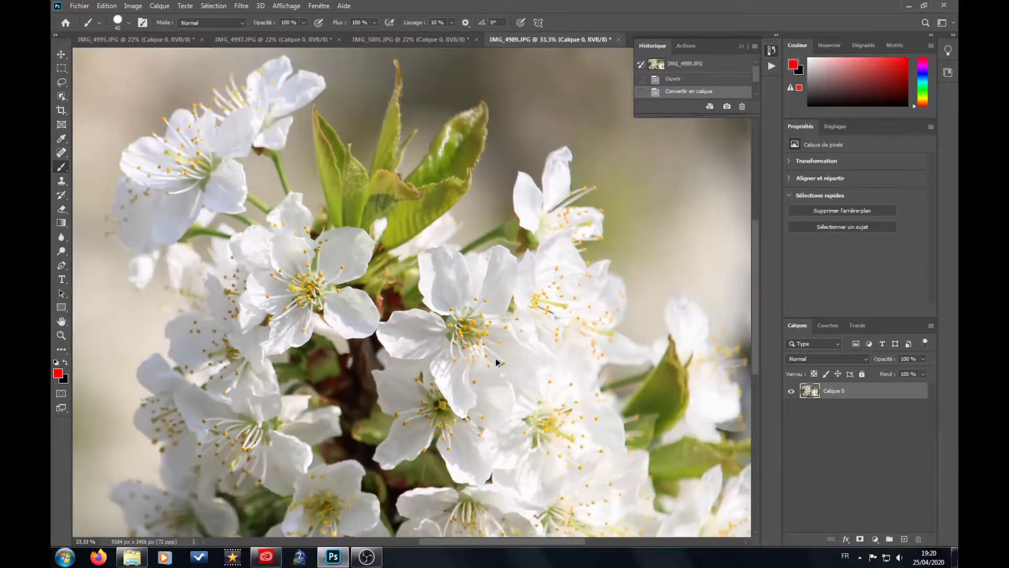
key("ctrl+minus")
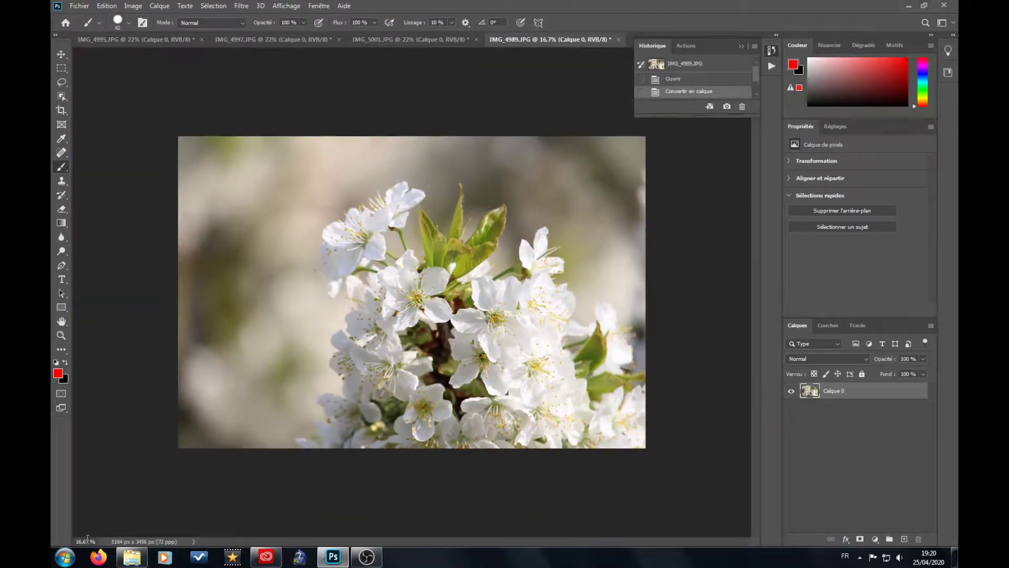
left_click(87, 542)
type("22")
key("Return")
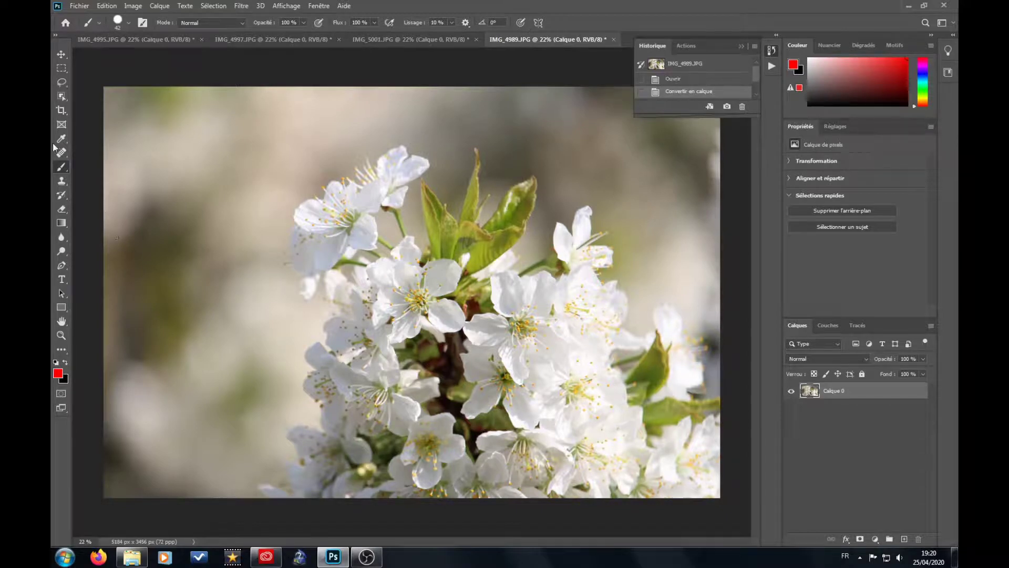
Step: Crop IMG_4989 to 4144 × 2763 px, aligning the upper-left and central flowers with the thirds grid
left_click(61, 110)
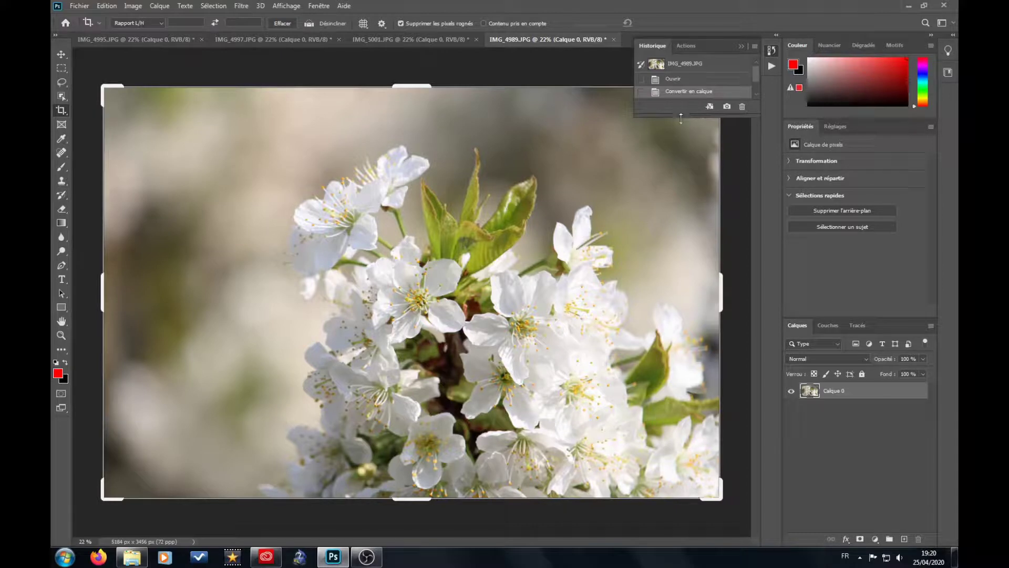
left_click(771, 50)
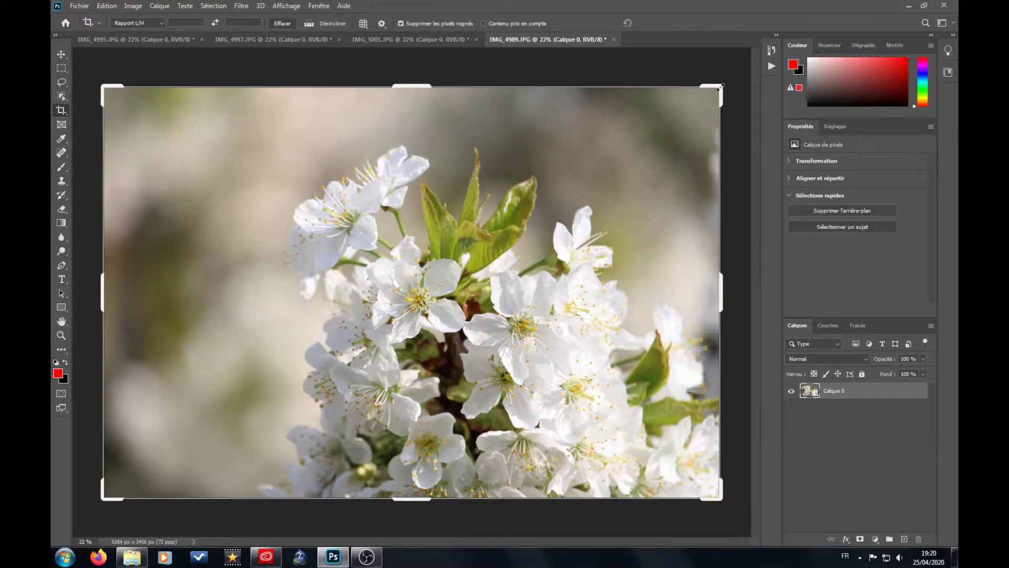
left_click_drag(719, 88, 667, 123)
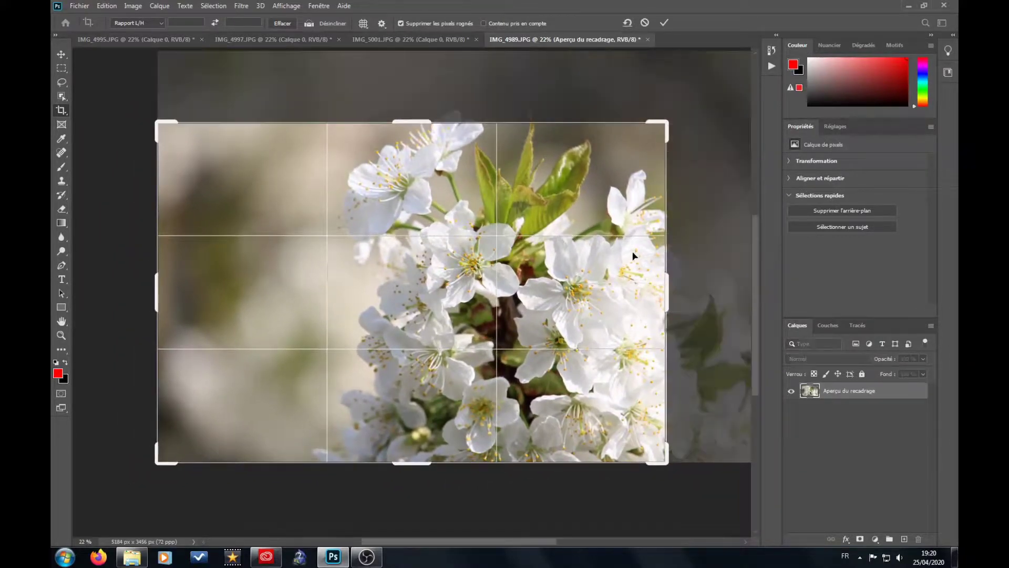
left_click_drag(554, 232, 591, 314)
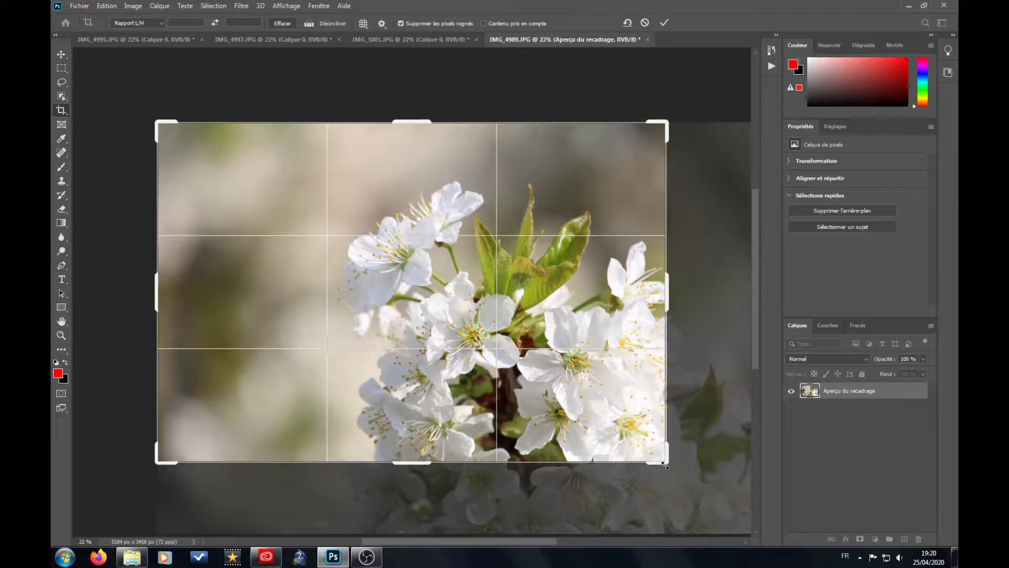
left_click_drag(668, 463, 660, 460)
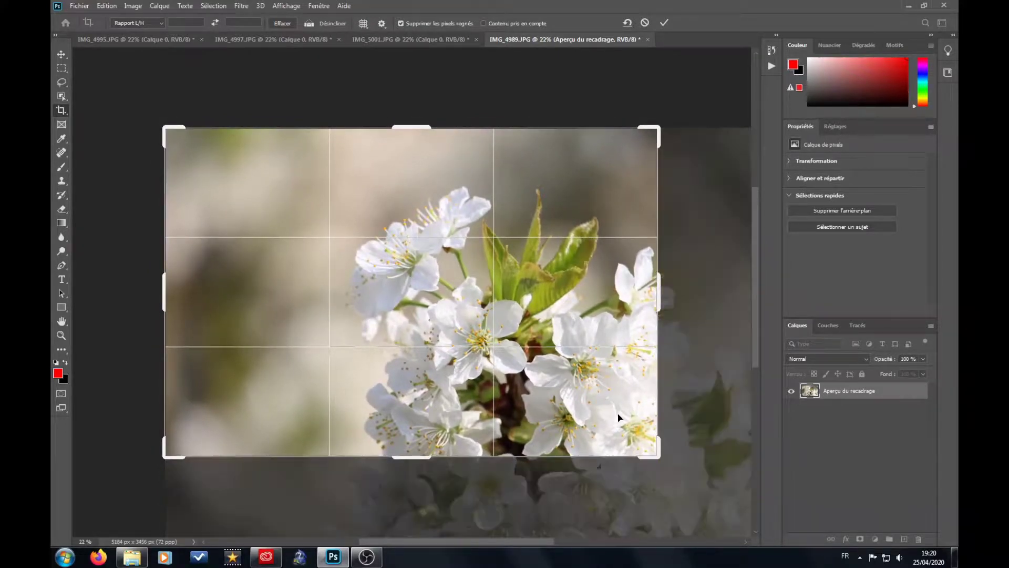
left_click_drag(611, 392, 597, 398)
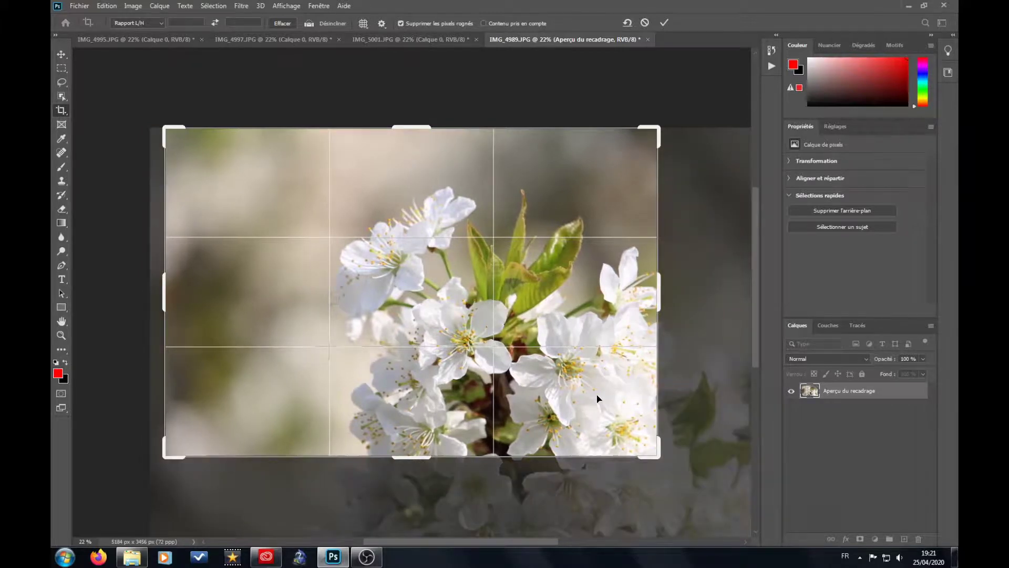
left_click(61, 54)
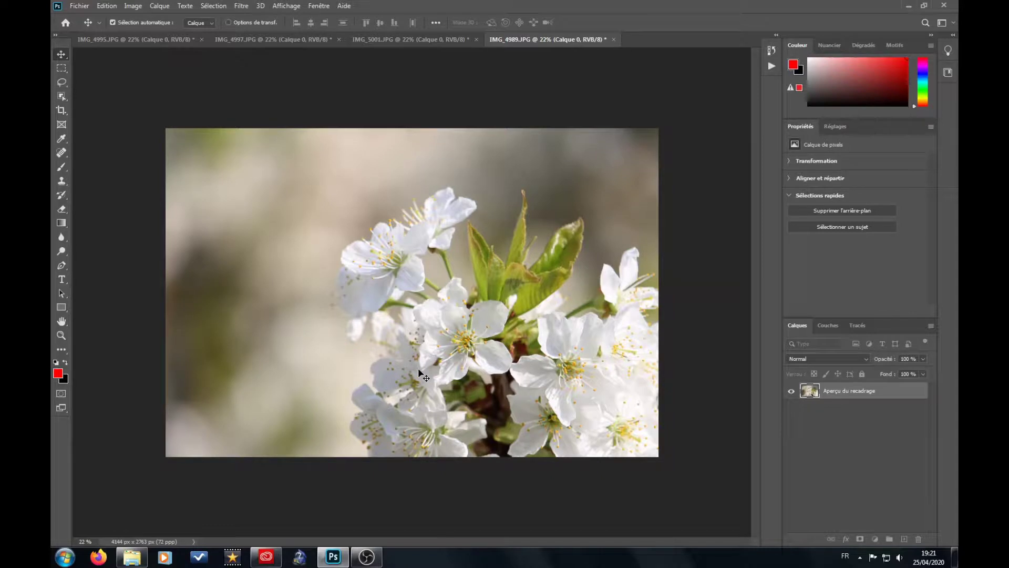
Step: Circle the central flower and the heart of the upper-left flower in red on the cropped photo
left_click(61, 167)
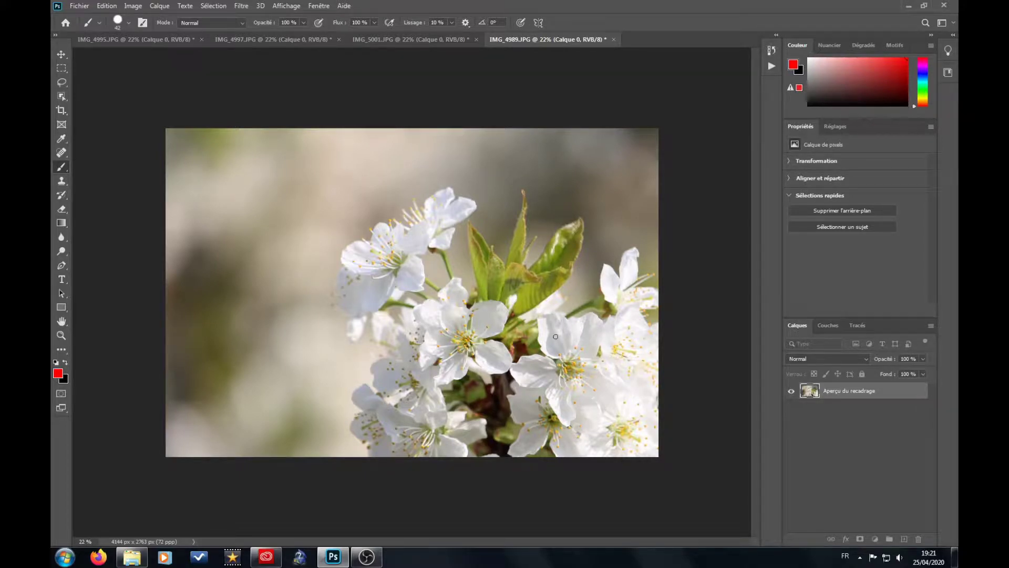
mouse_move(483, 309)
left_mouse_down()
mouse_move(444, 312)
mouse_move(429, 339)
mouse_move(435, 375)
mouse_move(510, 381)
mouse_move(526, 359)
mouse_move(515, 317)
mouse_move(498, 303)
mouse_move(455, 311)
left_mouse_up()
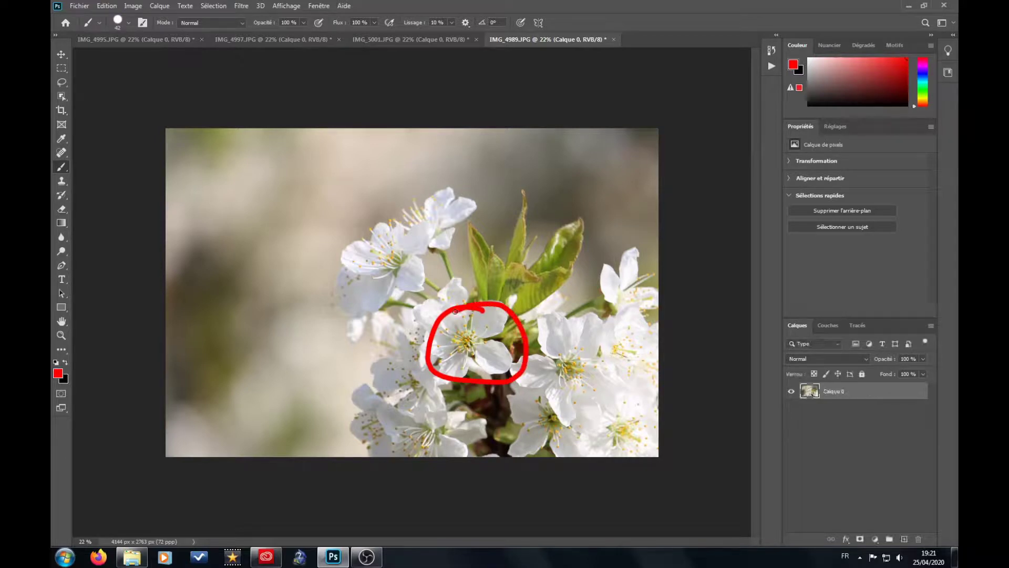
mouse_move(393, 233)
left_mouse_down()
mouse_move(364, 246)
mouse_move(365, 268)
mouse_move(383, 284)
mouse_move(400, 277)
mouse_move(389, 234)
left_mouse_up()
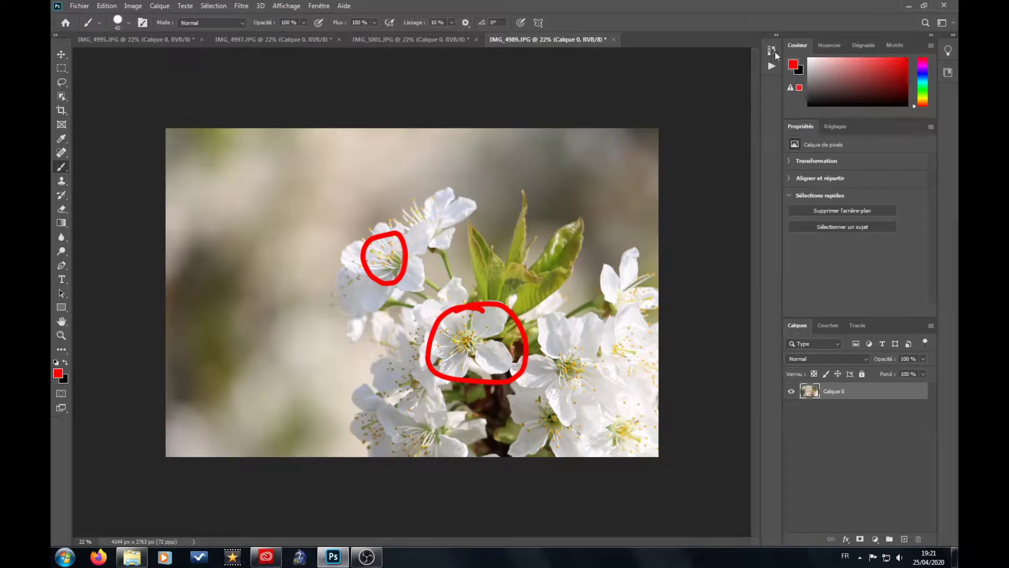
Step: Undo both red circles and the crop by reverting IMG_4989 to the "Convertir en calque" history state
left_click(772, 50)
left_click(678, 81)
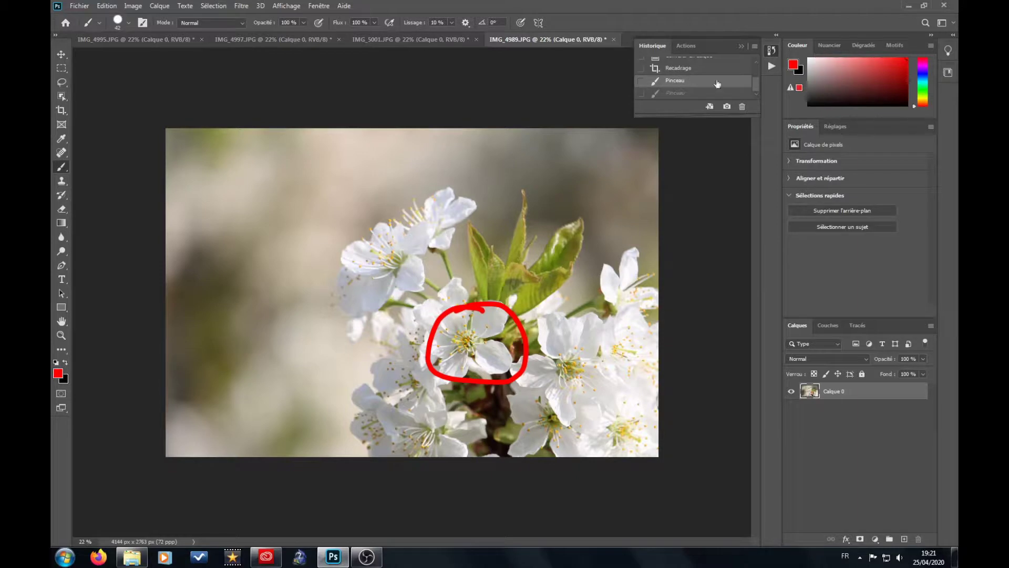
left_click(681, 69)
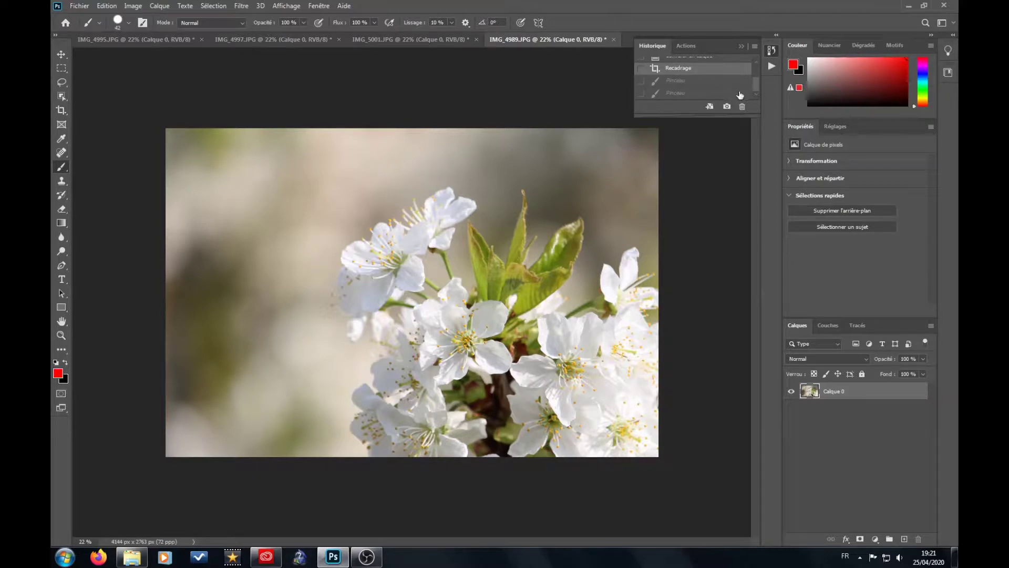
left_click_drag(757, 88, 756, 73)
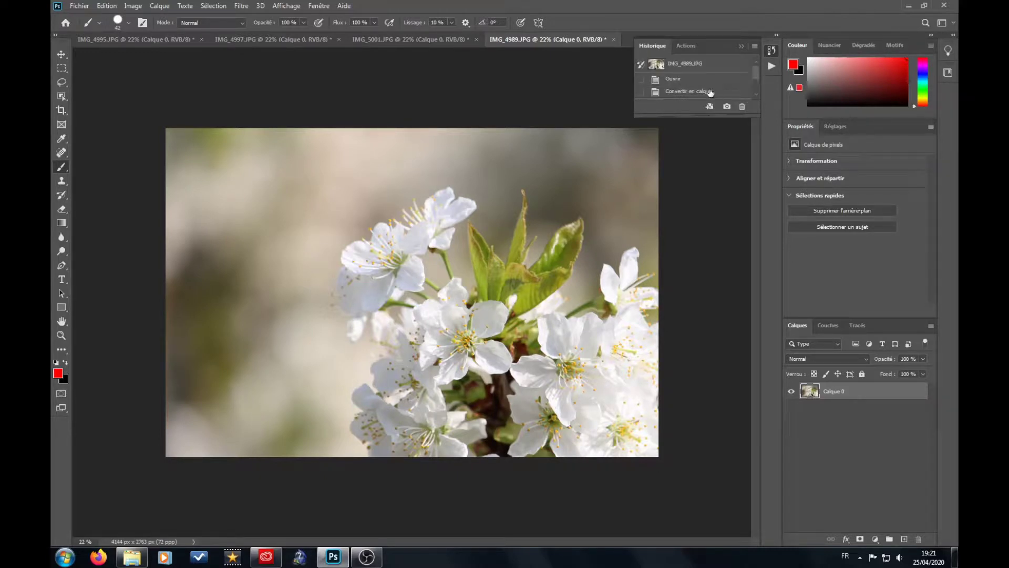
left_click(677, 92)
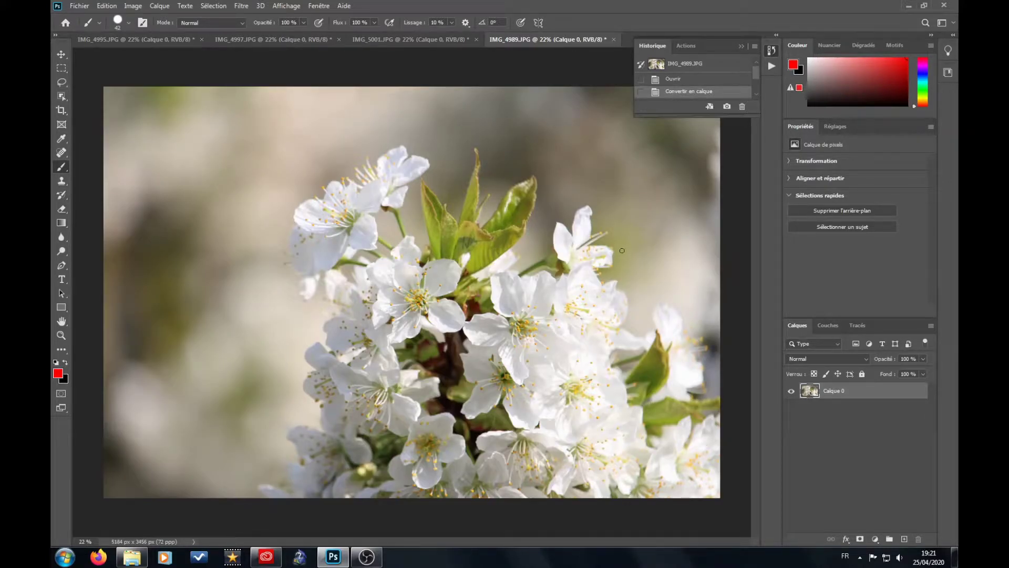
Step: Outline the right part of the blossom cluster in red, and revert IMG_4989 to "Convertir en calque"
mouse_move(622, 250)
left_mouse_down()
mouse_move(617, 227)
mouse_move(565, 220)
mouse_move(513, 353)
mouse_move(500, 411)
mouse_move(508, 445)
mouse_move(563, 498)
mouse_move(601, 498)
mouse_move(637, 464)
mouse_move(658, 400)
mouse_move(667, 303)
mouse_move(646, 250)
mouse_move(599, 225)
left_mouse_up()
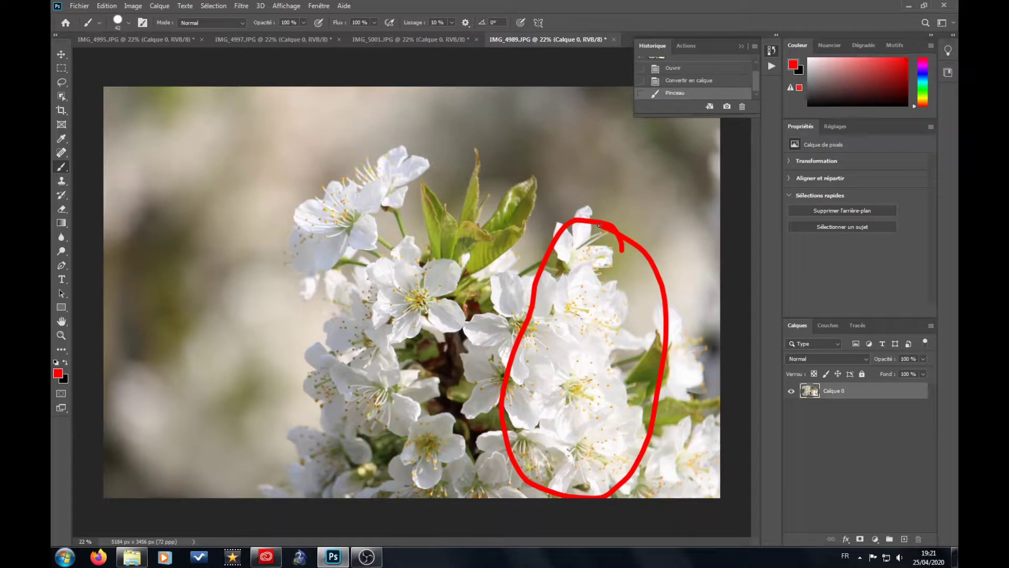
left_click(691, 81)
Step: In IMG_4997, circle the top of the central blossom in red, paint a leftward arrow from it, and frame the left third of the photo
left_click(424, 39)
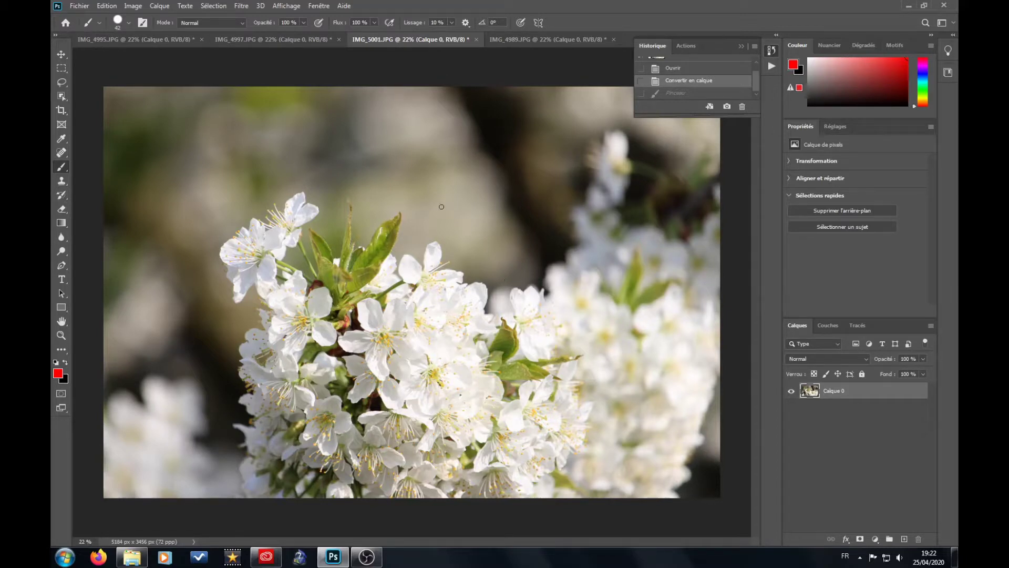
left_click(282, 39)
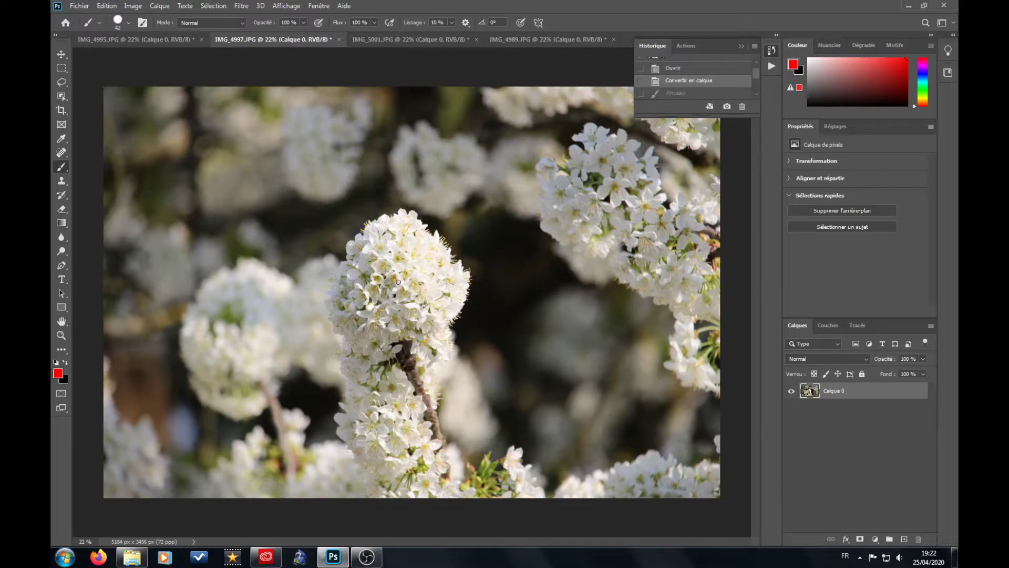
mouse_move(395, 242)
left_mouse_down()
mouse_move(368, 284)
mouse_move(466, 276)
mouse_move(410, 240)
left_mouse_up()
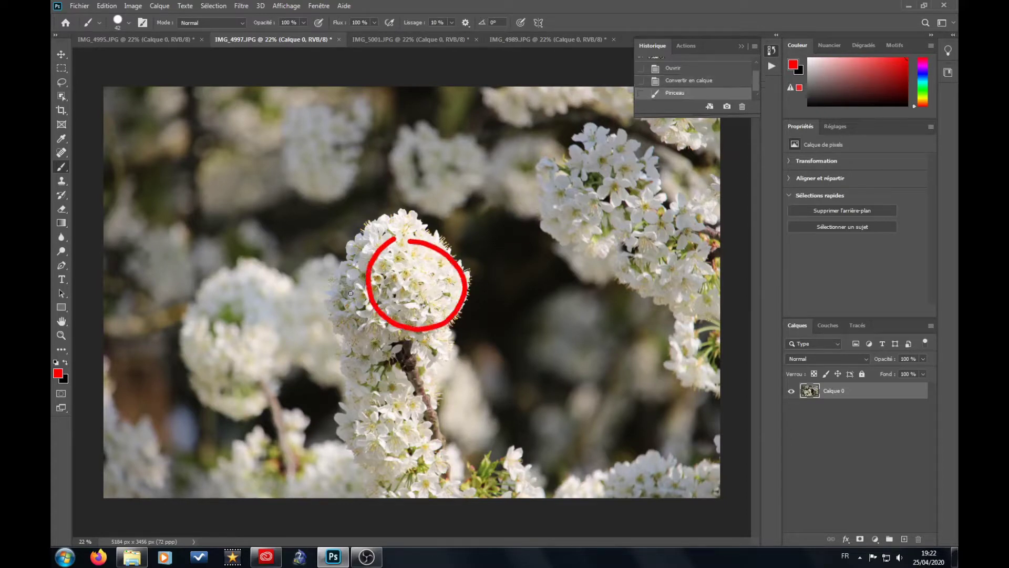
mouse_move(368, 287)
left_mouse_down()
mouse_move(208, 287)
mouse_move(228, 280)
mouse_move(209, 287)
mouse_move(256, 300)
left_mouse_up()
mouse_move(112, 99)
left_mouse_down()
mouse_move(302, 105)
mouse_move(351, 126)
mouse_move(336, 493)
mouse_move(132, 486)
mouse_move(119, 437)
mouse_move(133, 171)
mouse_move(112, 97)
left_mouse_up()
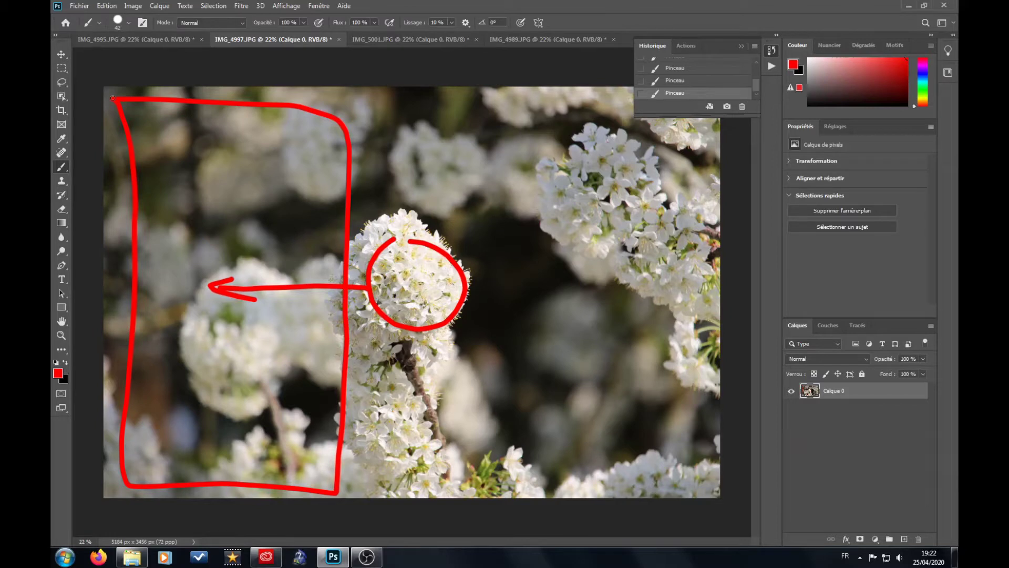
Step: Review IMG_4995 and return to IMG_4989
left_click(152, 40)
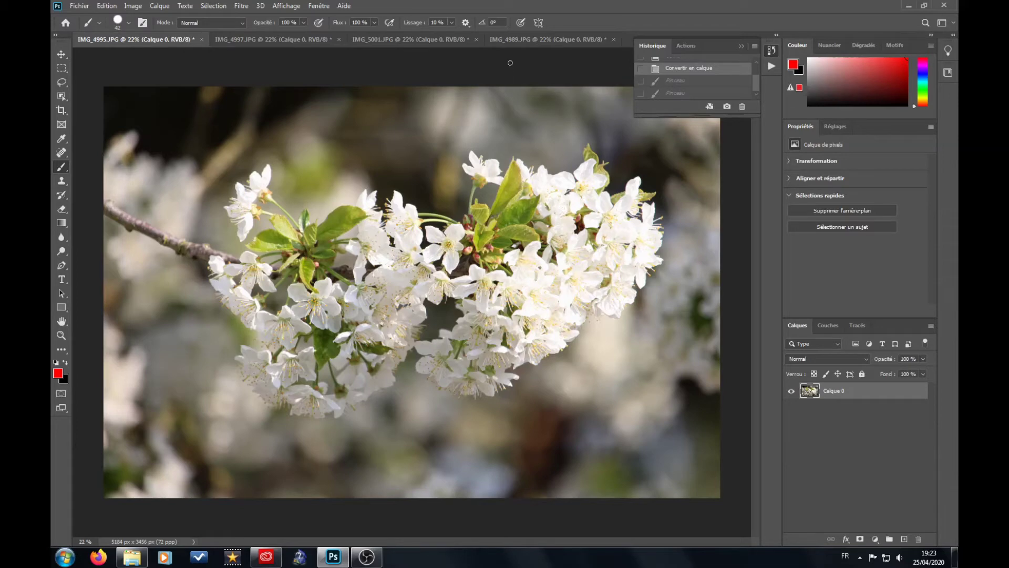
left_click(531, 41)
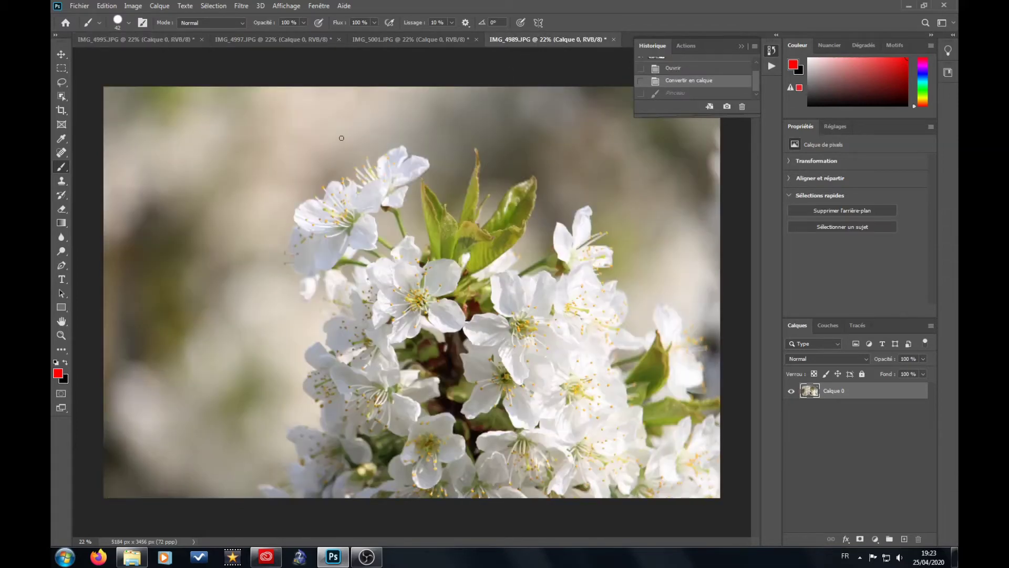